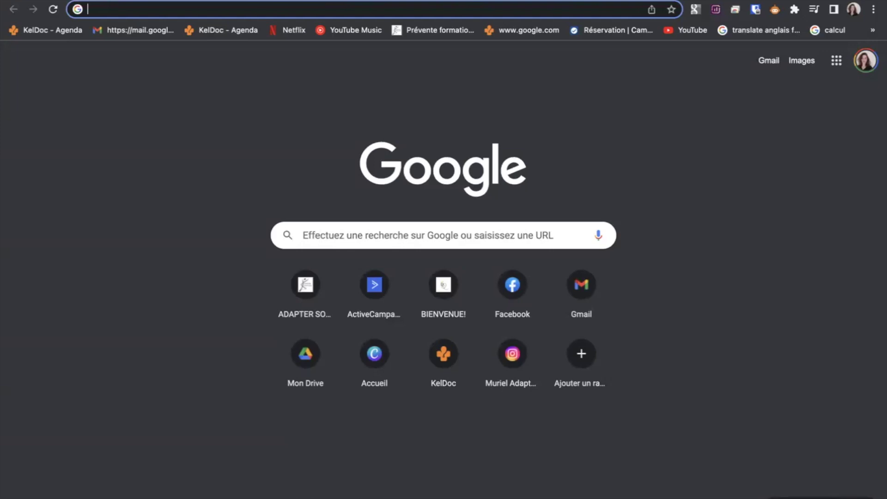
- Open Metricool and examine which social networks are connected to the brand
{"action": "key", "text": "Return"}
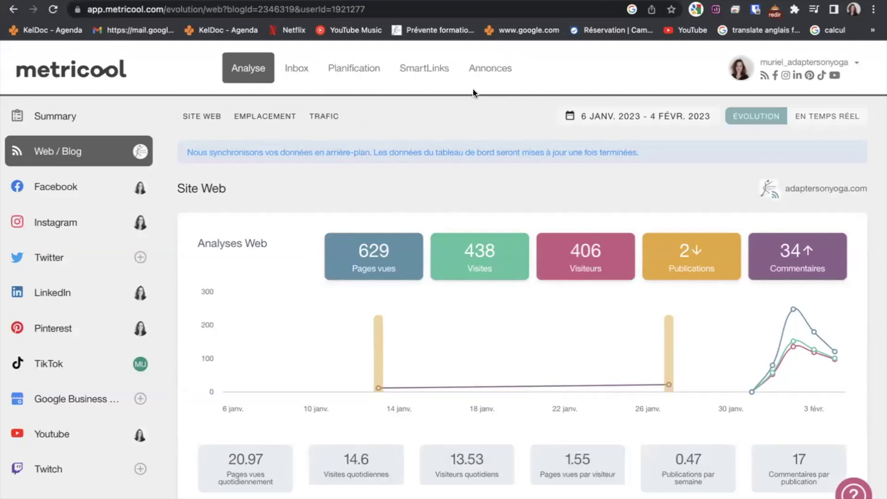
{"action": "left_click", "coordinate": [857, 64]}
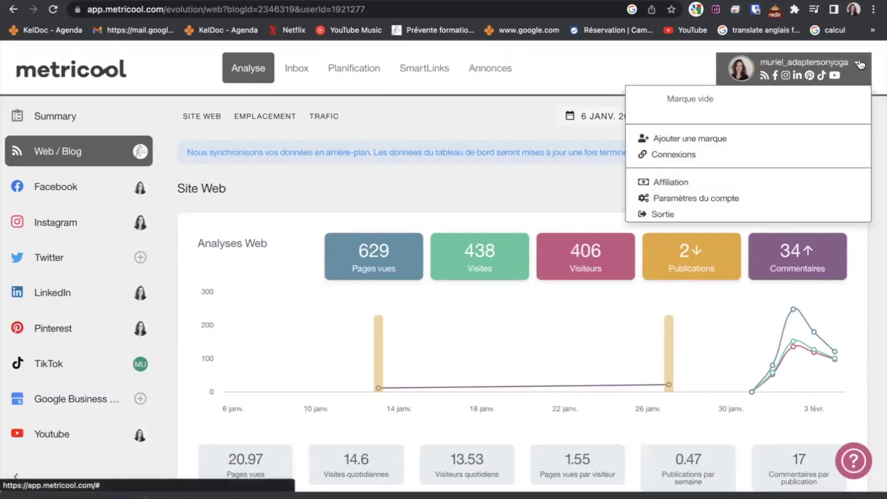
{"action": "left_click", "coordinate": [706, 157]}
{"action": "scroll", "coordinate": [567, 261], "scroll_direction": "down", "scroll_amount": 3}
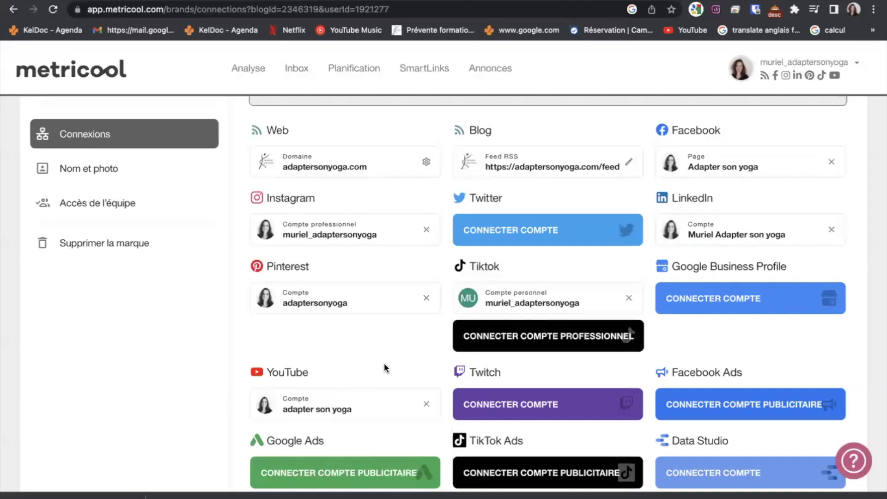
{"action": "scroll", "coordinate": [384, 364], "scroll_direction": "down", "scroll_amount": 1}
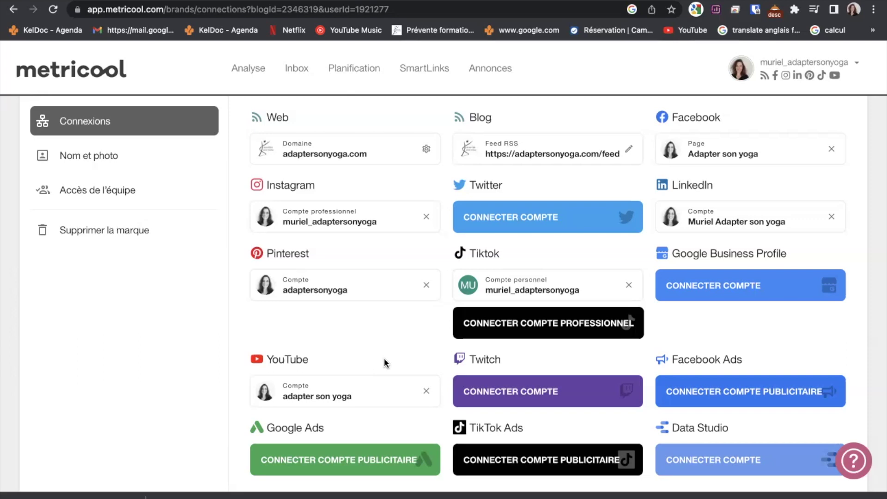
{"action": "scroll", "coordinate": [384, 358], "scroll_direction": "up", "scroll_amount": 3}
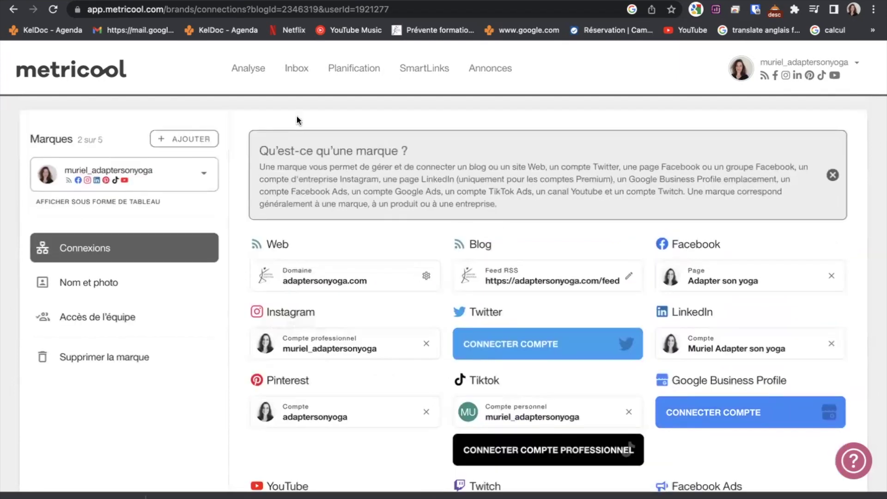
- Start a new publication in the planning calendar and schedule it for 6 February 2023 at 9:10
{"action": "left_click", "coordinate": [357, 76]}
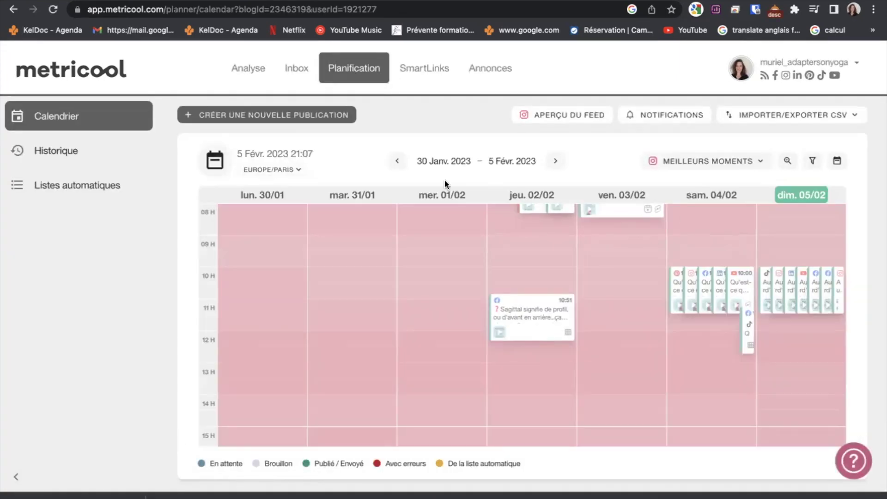
{"action": "left_click", "coordinate": [315, 114]}
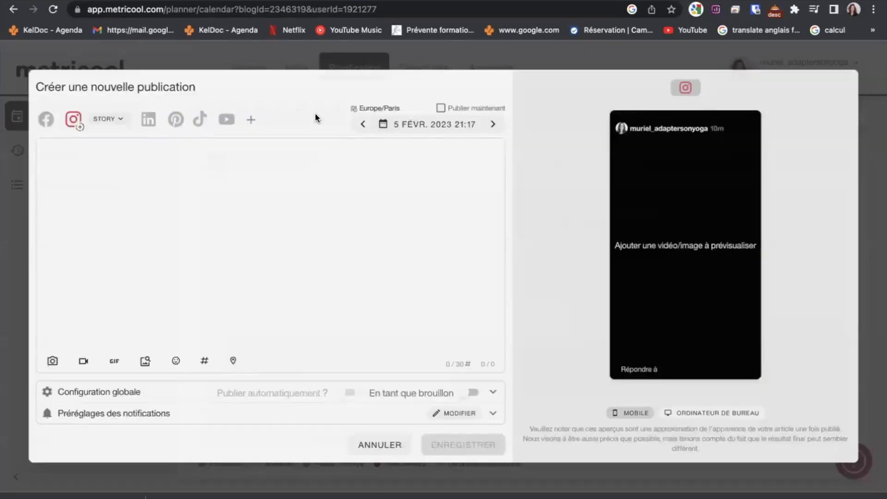
{"action": "left_click", "coordinate": [494, 120]}
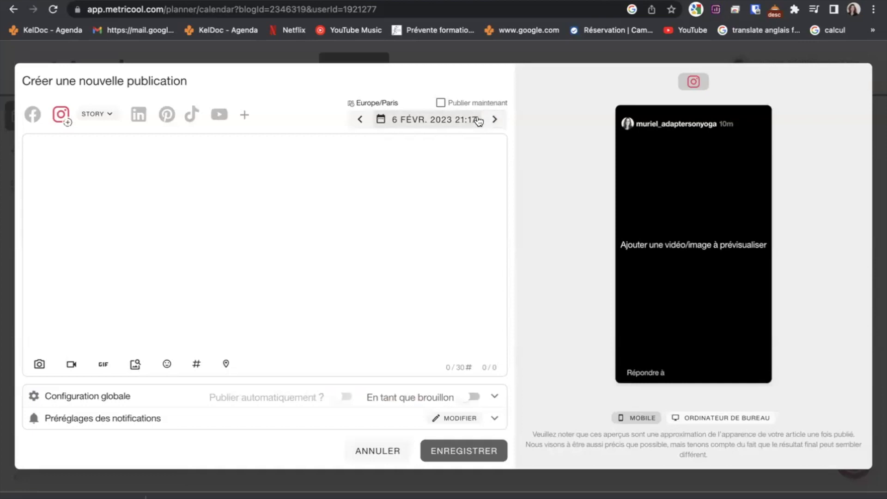
{"action": "left_click", "coordinate": [473, 120]}
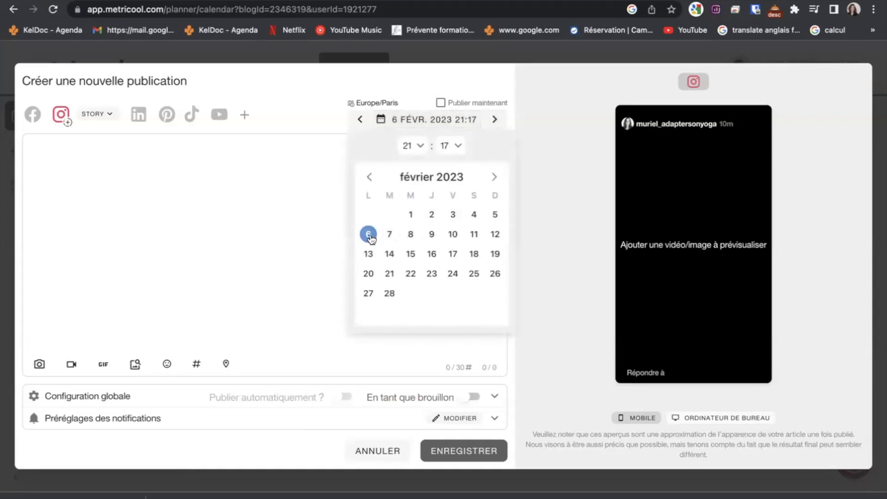
{"action": "left_click", "coordinate": [419, 146]}
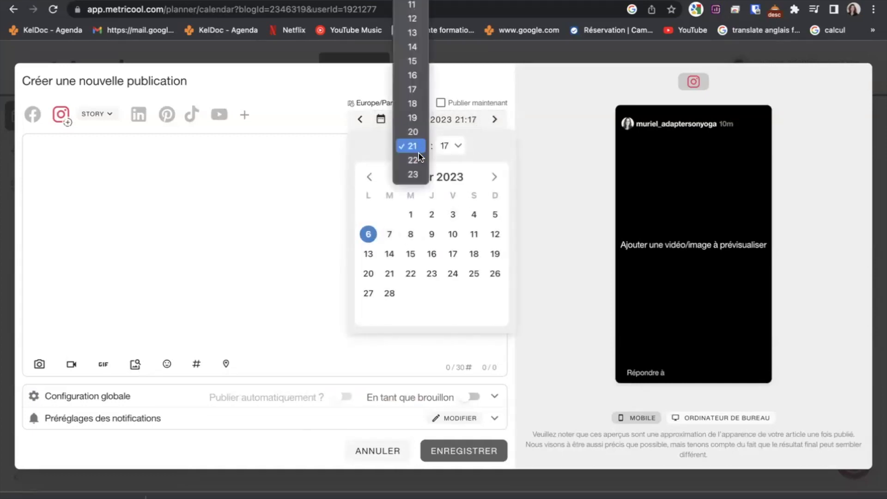
{"action": "scroll", "coordinate": [413, 45], "scroll_direction": "up", "scroll_amount": 5}
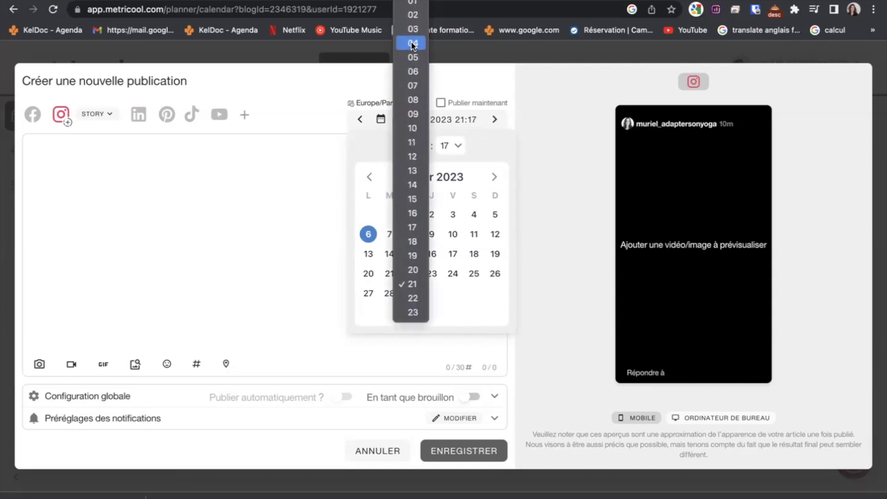
{"action": "left_click", "coordinate": [414, 116]}
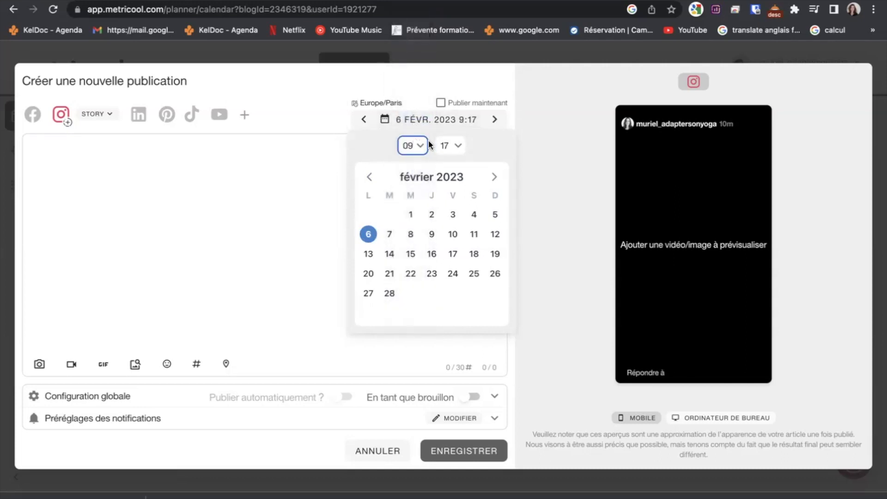
{"action": "left_click", "coordinate": [446, 145]}
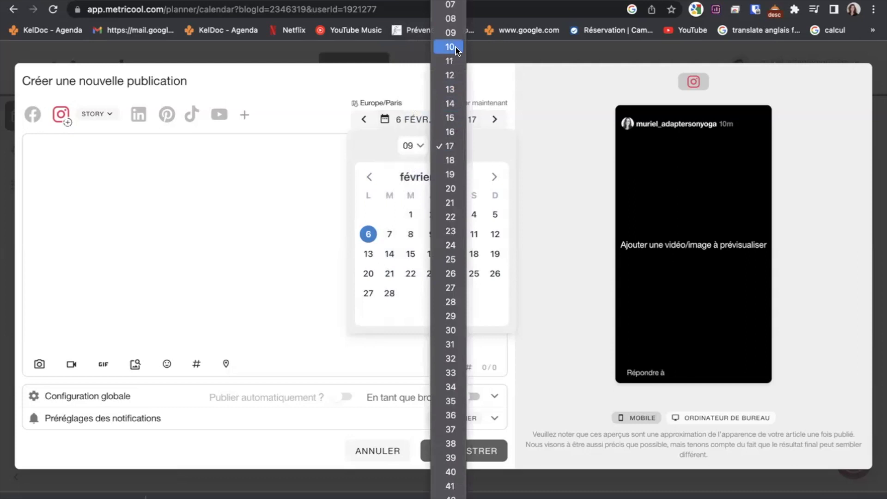
{"action": "scroll", "coordinate": [455, 51], "scroll_direction": "up", "scroll_amount": 5}
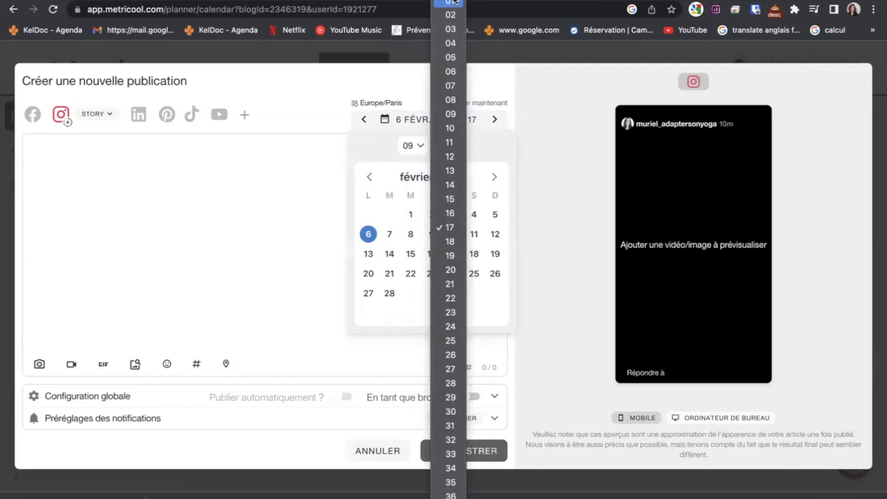
{"action": "left_click", "coordinate": [450, 128]}
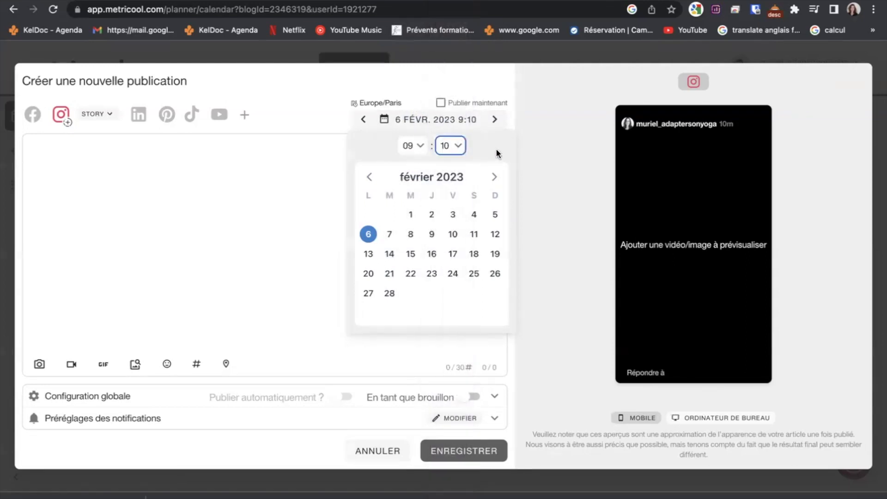
{"action": "left_click", "coordinate": [317, 231]}
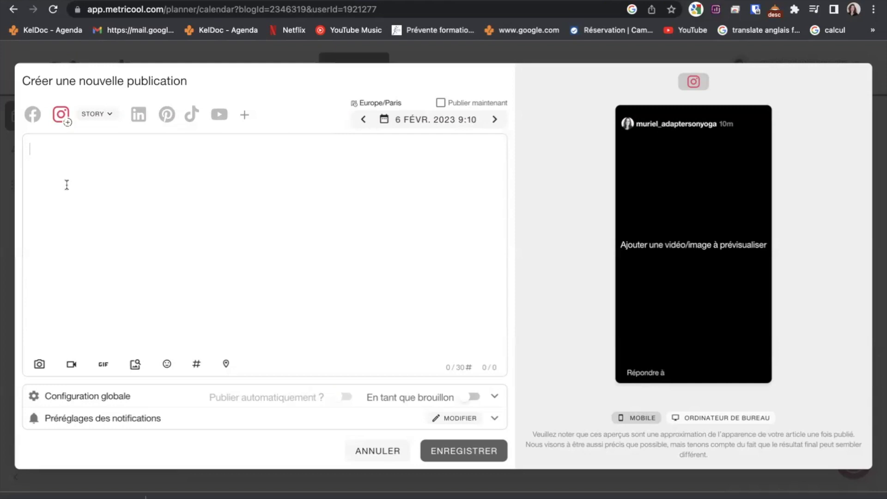
- Add Facebook, LinkedIn, TikTok, Pinterest and YouTube as a Short to the publication, and enable editing per network
{"action": "left_click", "coordinate": [38, 120]}
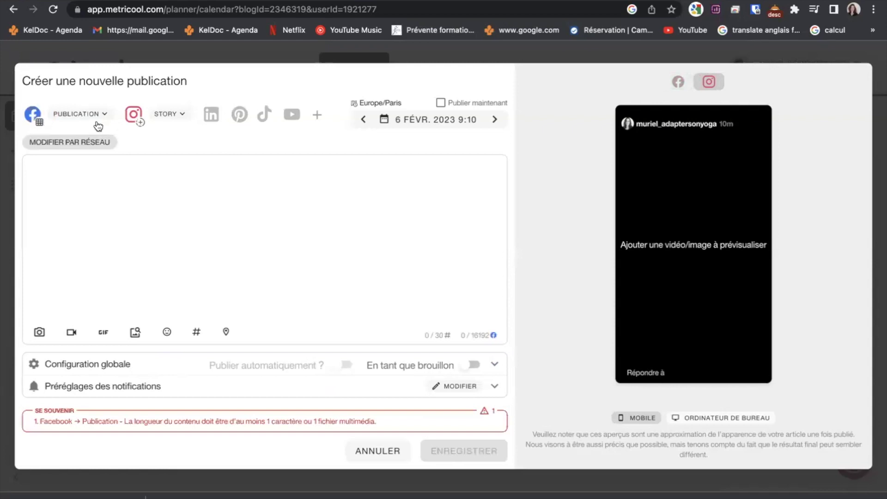
{"action": "left_click", "coordinate": [208, 118]}
{"action": "left_click", "coordinate": [256, 120]}
{"action": "left_click", "coordinate": [239, 114]}
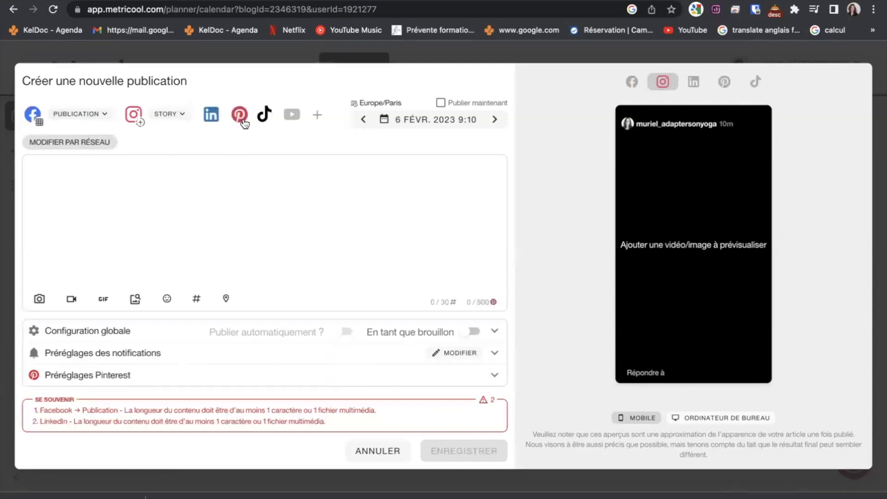
{"action": "left_click", "coordinate": [290, 117]}
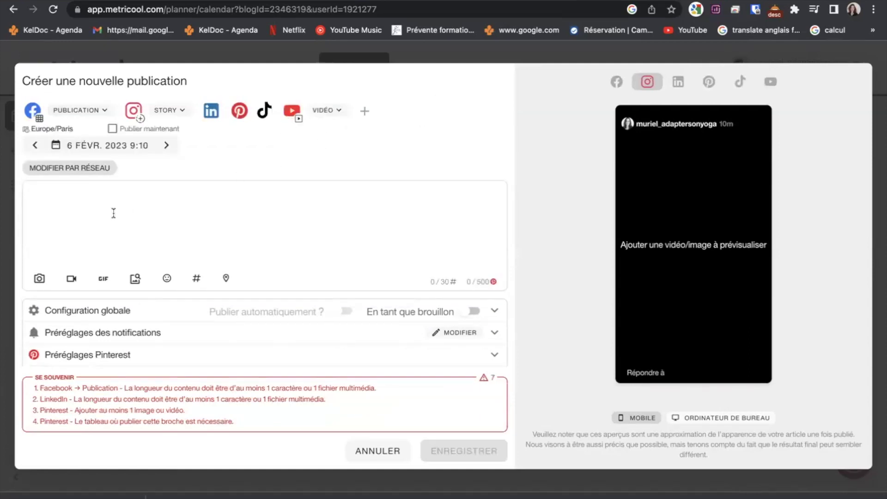
{"action": "left_click", "coordinate": [338, 113]}
{"action": "left_click", "coordinate": [345, 165]}
{"action": "left_click", "coordinate": [60, 171]}
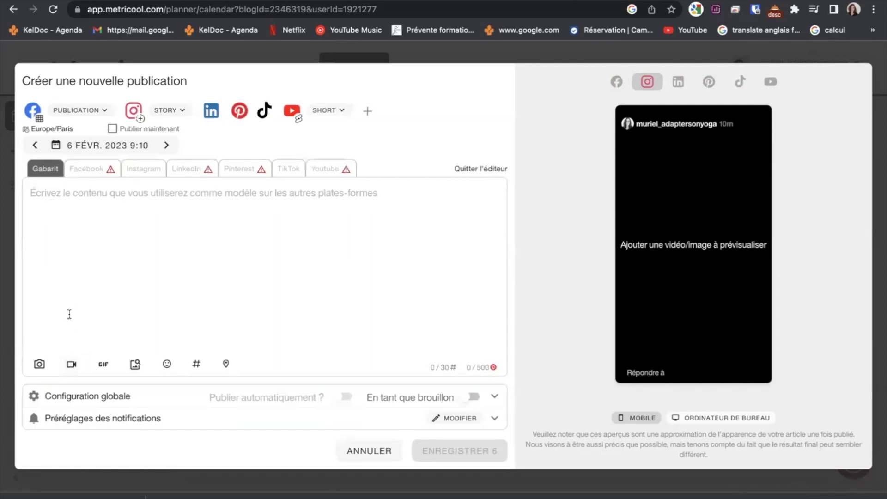
- Attach the frontal-plane movement video to the template and choose the ABDuction frame at 2.54 s as its cover
{"action": "left_click", "coordinate": [37, 367]}
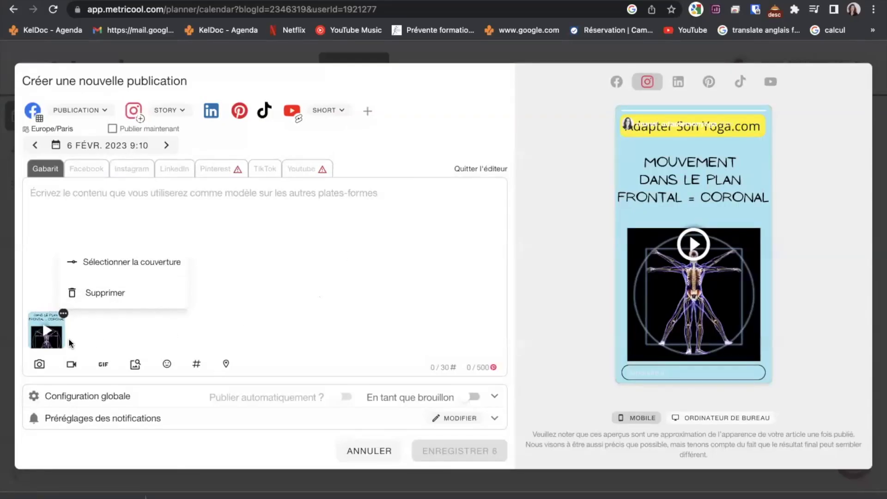
{"action": "left_click", "coordinate": [113, 263]}
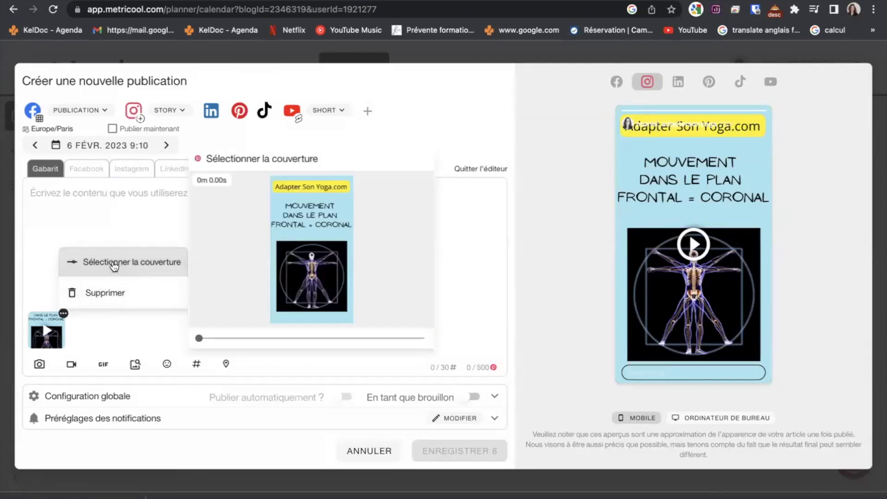
{"action": "left_click_drag", "start_coordinate": [215, 340], "coordinate": [246, 338]}
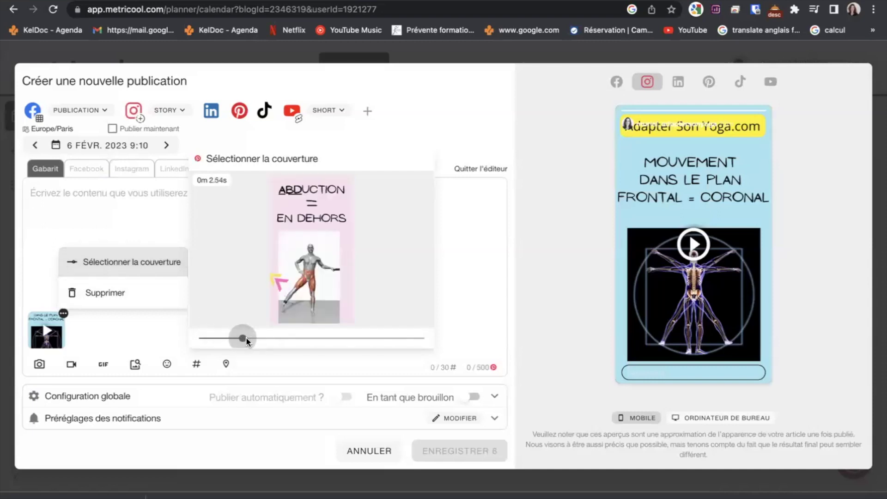
{"action": "left_click", "coordinate": [177, 223]}
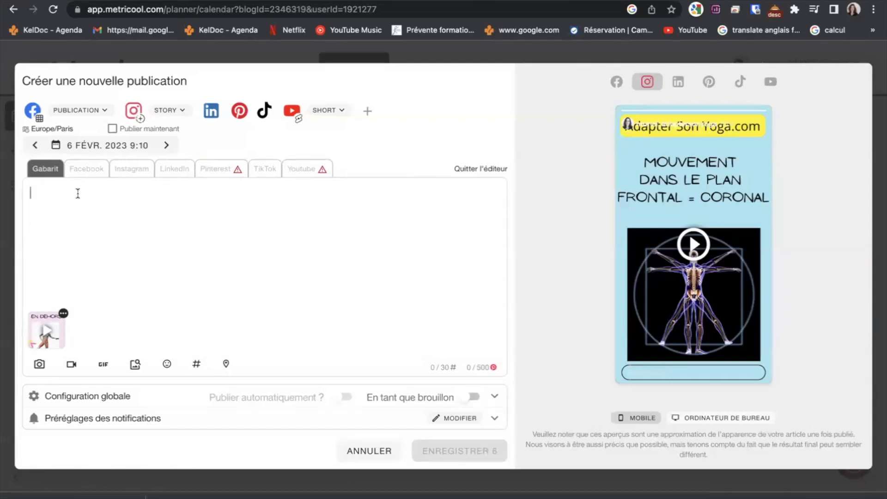
- Write the template caption "Aujourd'hui, je vous explique le mot ABDuction ! Il s'agit d'un mouvement dans le plan frontal, ou coronal !"
{"action": "type", "text": "Aujourd'hui , je vous expliqu"}
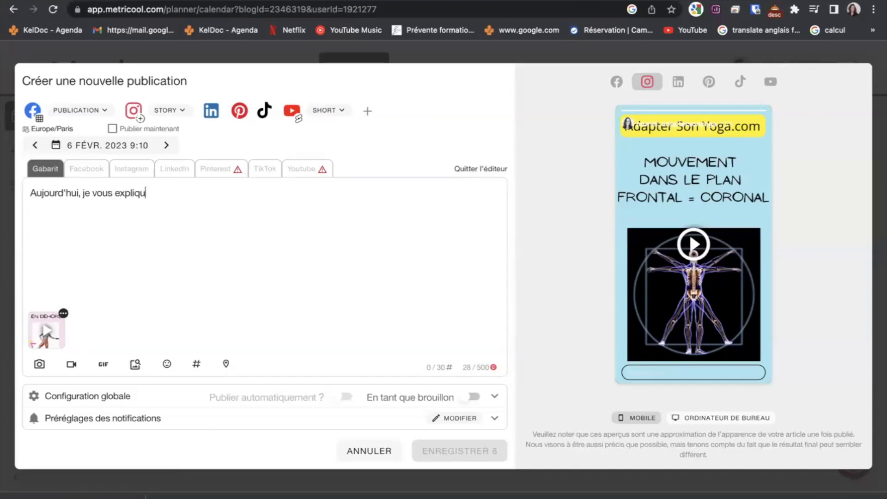
{"action": "type", "text": "e le mot ABDuction ! Il s'agit d'un mouvement dans le plan frontal, ou coronal !"}
{"action": "key", "text": "Return"}
{"action": "key", "text": "Return"}
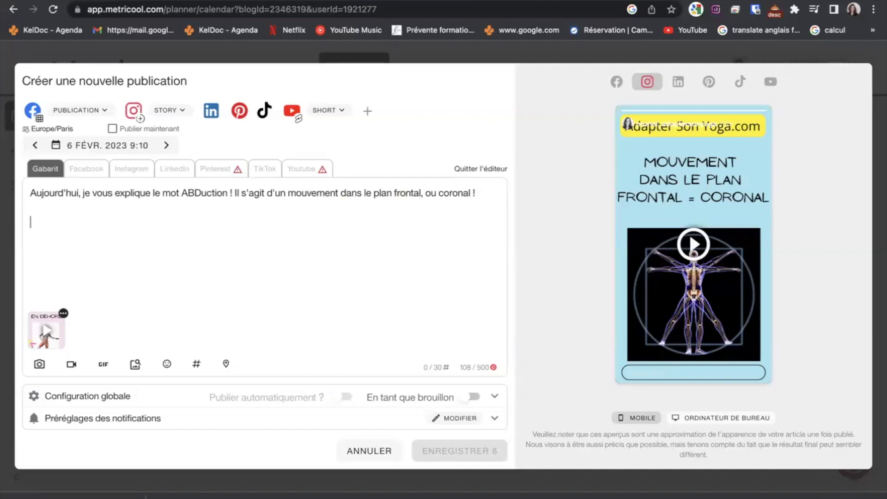
- Fetch the saved yoga hashtag list from Gmail and insert it below the template caption, from #yogaanatomie to #meditation
{"action": "mouse_move", "coordinate": [573, 1]}
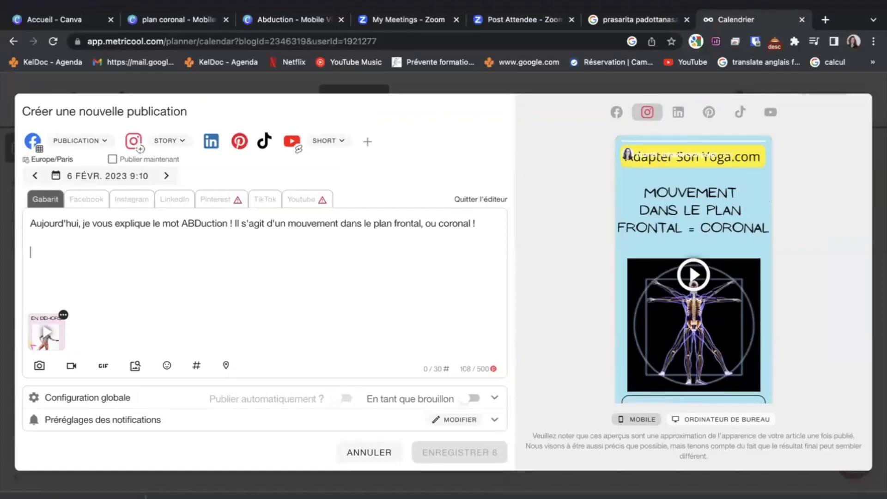
{"action": "left_click", "coordinate": [825, 19]}
{"action": "left_click", "coordinate": [138, 31]}
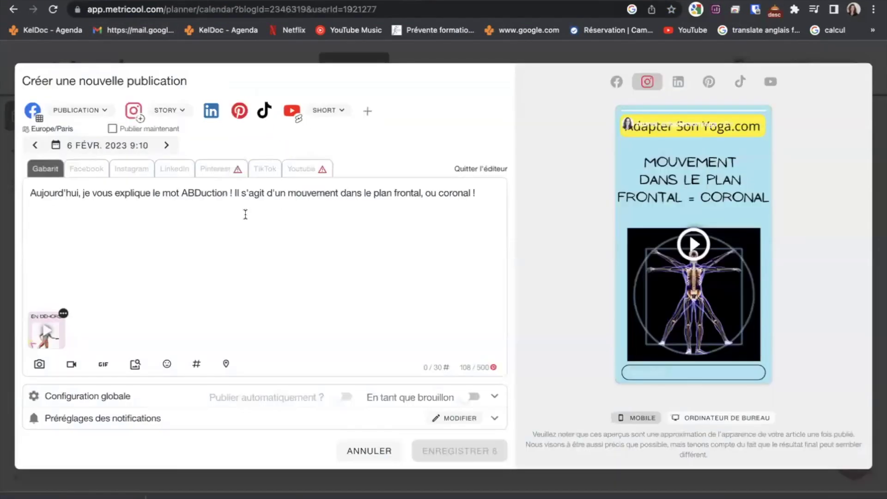
{"action": "left_click", "coordinate": [231, 222]}
{"action": "type", "text": "#yogaanatomie #anatomieyoga #degasquet #yoga #anatomie #yogagirl #yogaflow #yogapose #yogachallenge #yogalover #yogalove #yogaday #yogapants #yogateacher #yogainspiration #yoga #profdeyogafrance #profdeyoga #profdepilates #yogatherapie #yogini #yogapourtous #yogapourtouslescorps #yogapourledos #yogaadapte #yogaadapté #yogateacher #fitness #anatomie #meditation"}
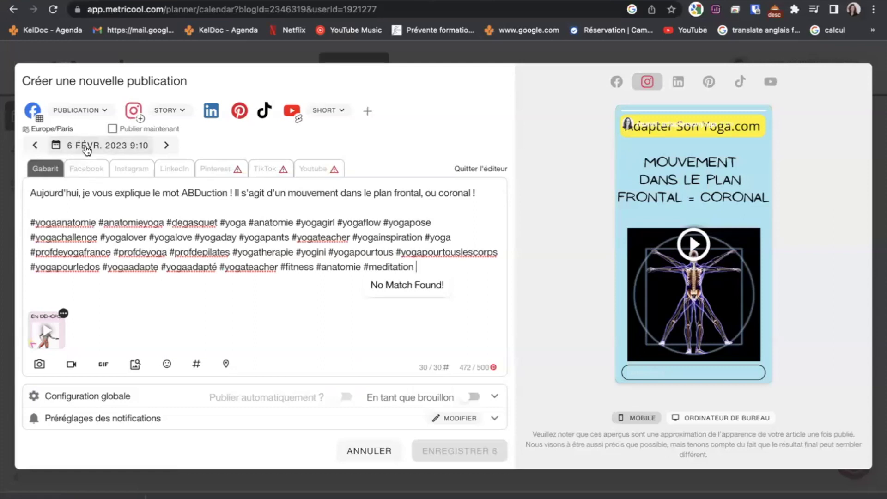
- Change the Facebook version of the publication to a Reel
{"action": "left_click", "coordinate": [87, 169]}
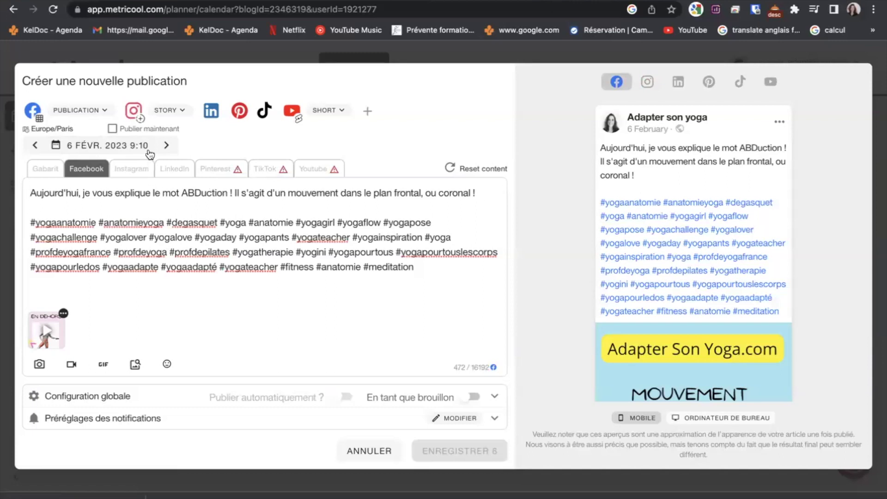
{"action": "left_click", "coordinate": [101, 111]}
{"action": "left_click", "coordinate": [99, 167]}
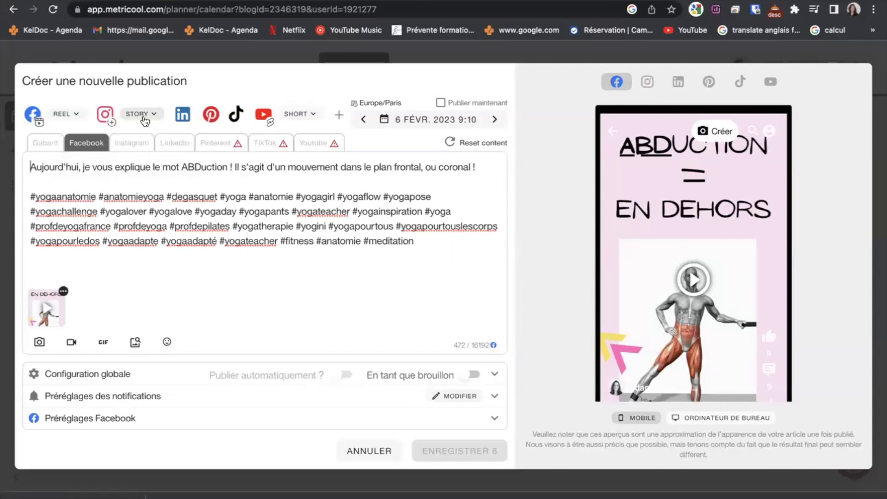
- Give the Facebook Reel the title "Que signifie Abduction?" and copy that title
{"action": "left_click", "coordinate": [161, 418]}
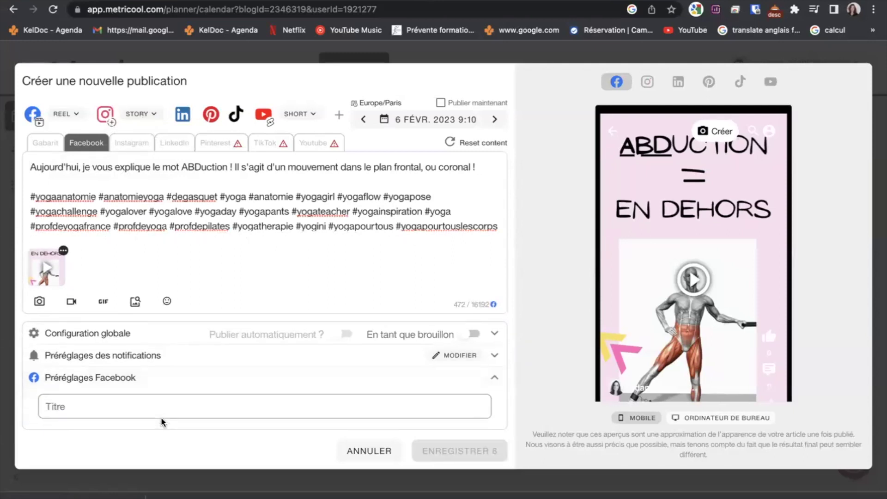
{"action": "left_click", "coordinate": [147, 404]}
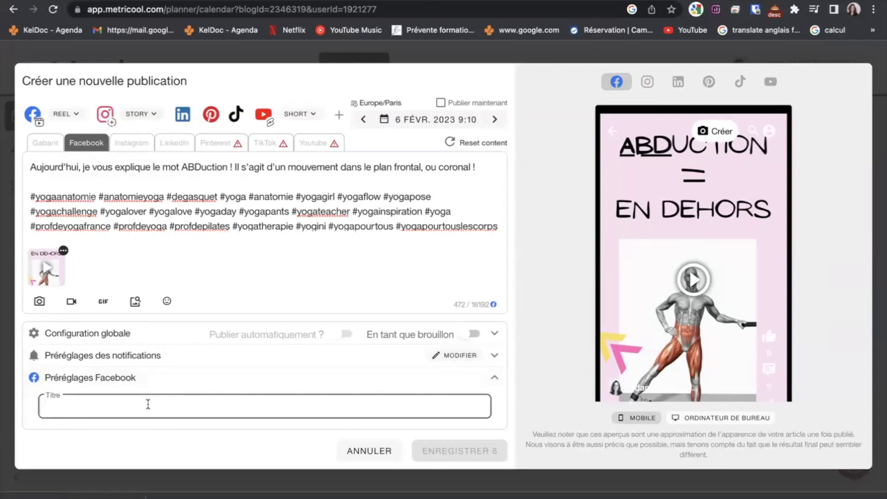
{"action": "type", "text": "Que signifie Abduction?"}
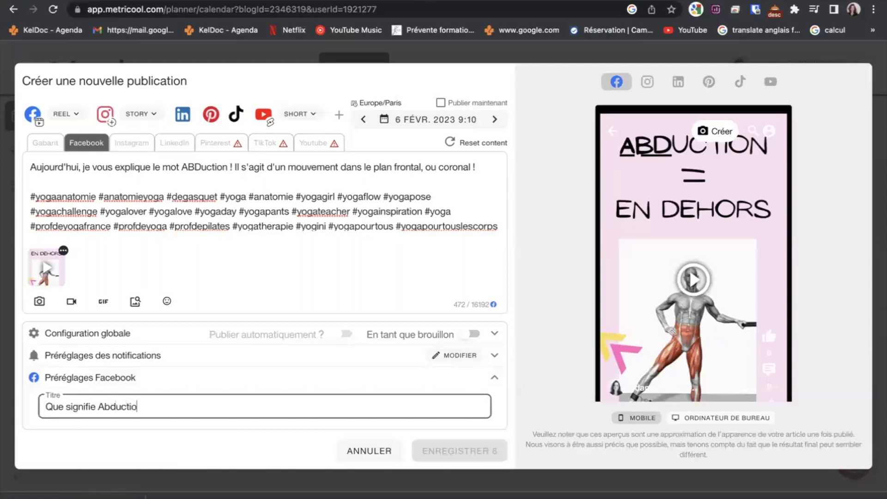
{"action": "left_click_drag", "start_coordinate": [155, 402], "coordinate": [23, 410]}
{"action": "key", "text": "ctrl+c"}
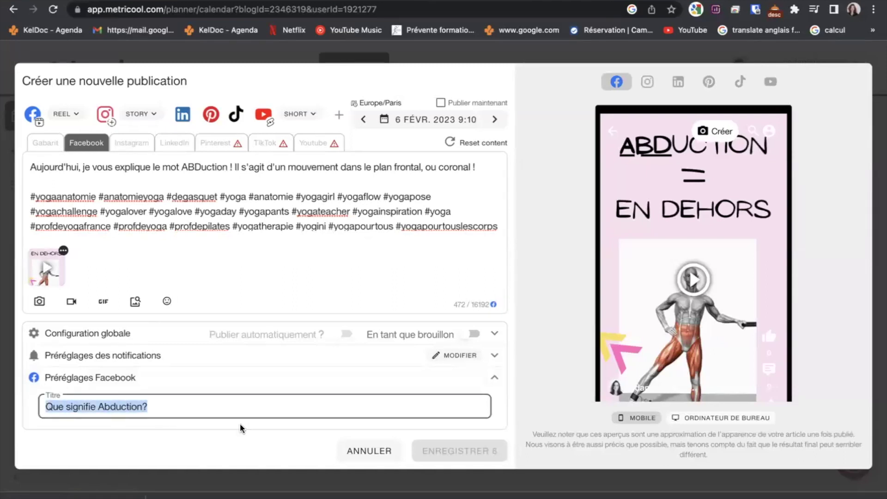
- Shorten the Facebook caption by deleting all hashtags from #yogachallenge to #meditation, keeping those up to #yogapose
{"action": "left_click", "coordinate": [341, 378]}
{"action": "left_click", "coordinate": [138, 144]}
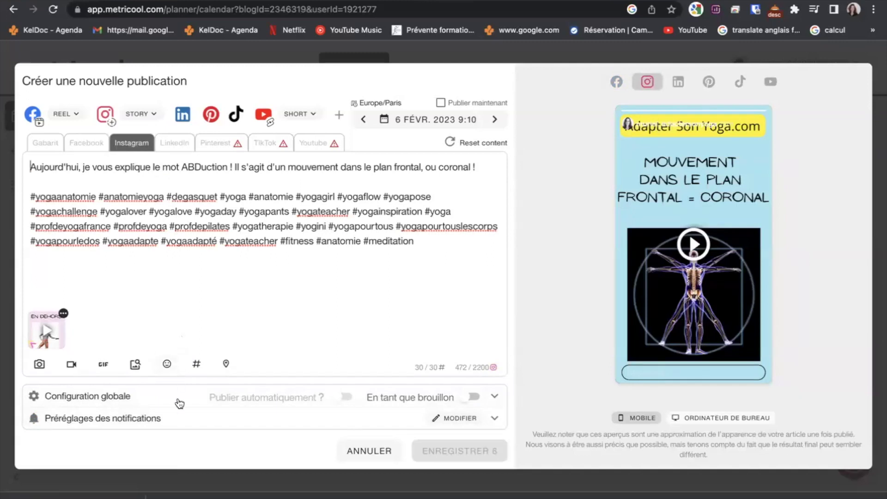
{"action": "left_click", "coordinate": [87, 143]}
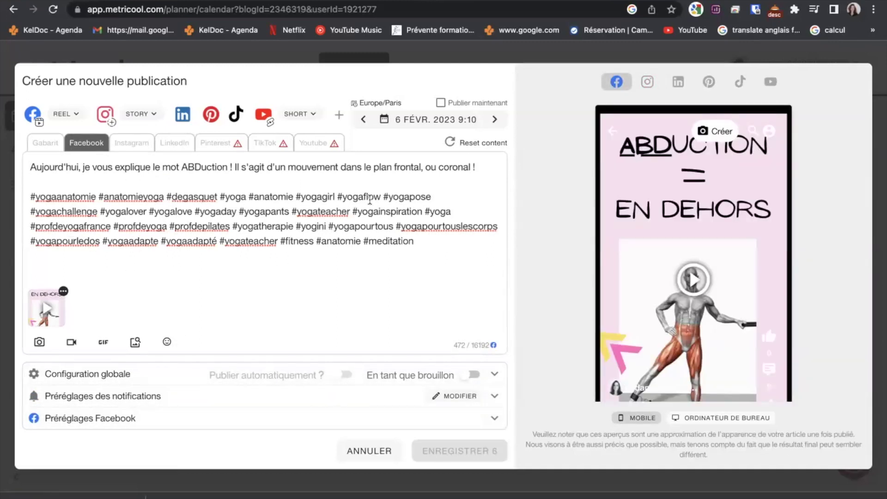
{"action": "left_click_drag", "start_coordinate": [32, 214], "coordinate": [454, 245]}
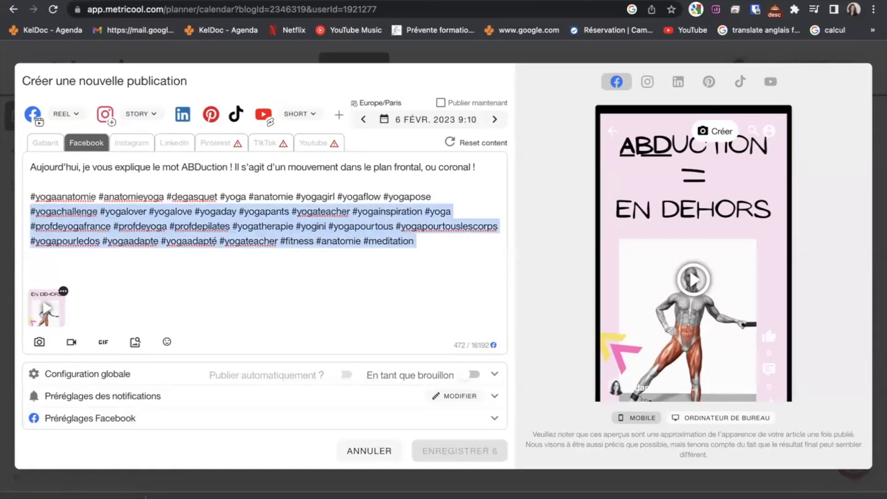
{"action": "key", "text": "BackSpace"}
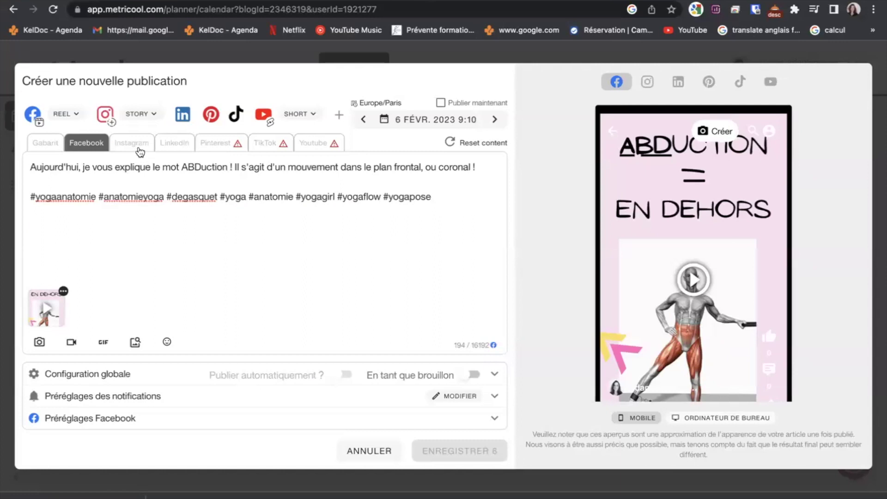
- Change the Instagram version of the publication to a Reel and open its Instagram presets
{"action": "left_click", "coordinate": [139, 147]}
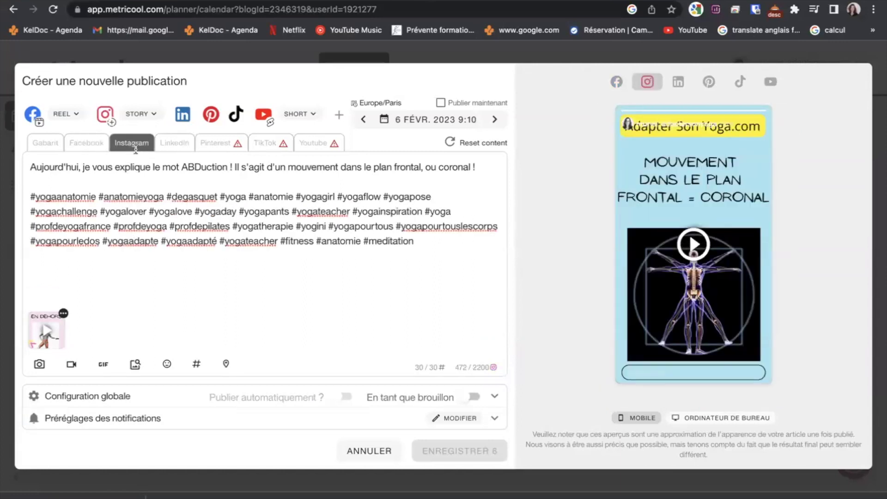
{"action": "left_click", "coordinate": [152, 114]}
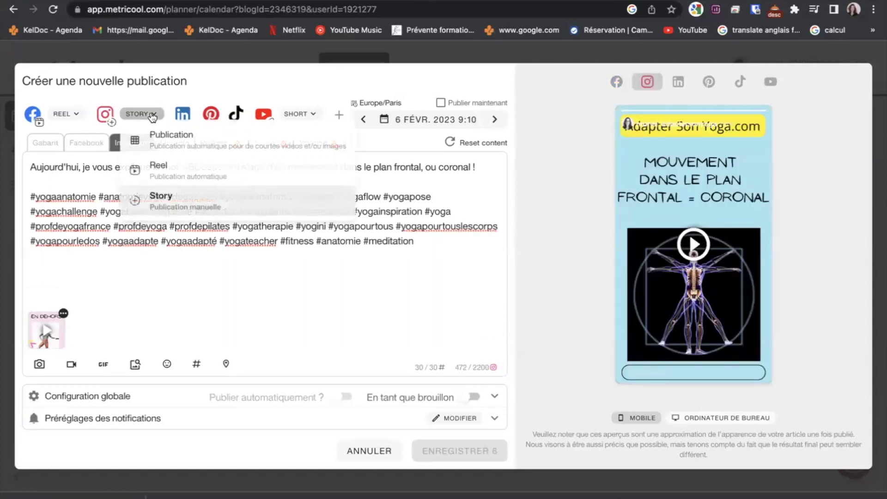
{"action": "left_click", "coordinate": [162, 166]}
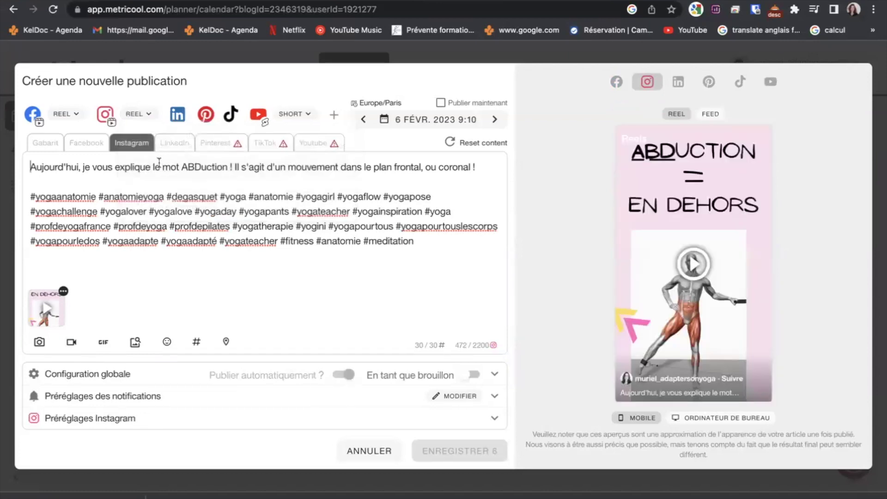
{"action": "left_click", "coordinate": [115, 418]}
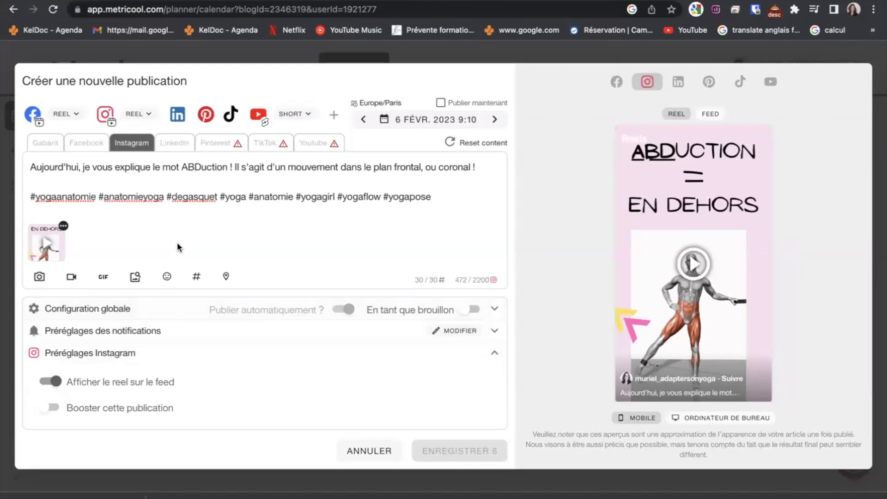
{"action": "left_click", "coordinate": [177, 119]}
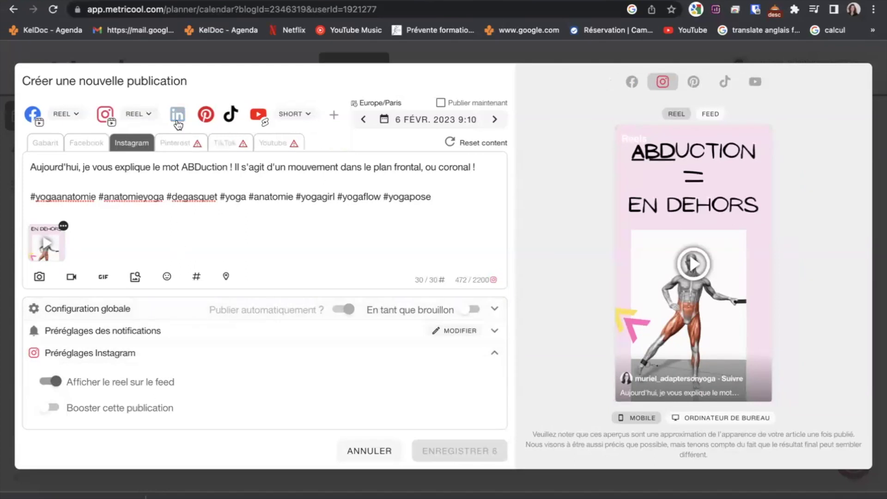
{"action": "left_click", "coordinate": [177, 119]}
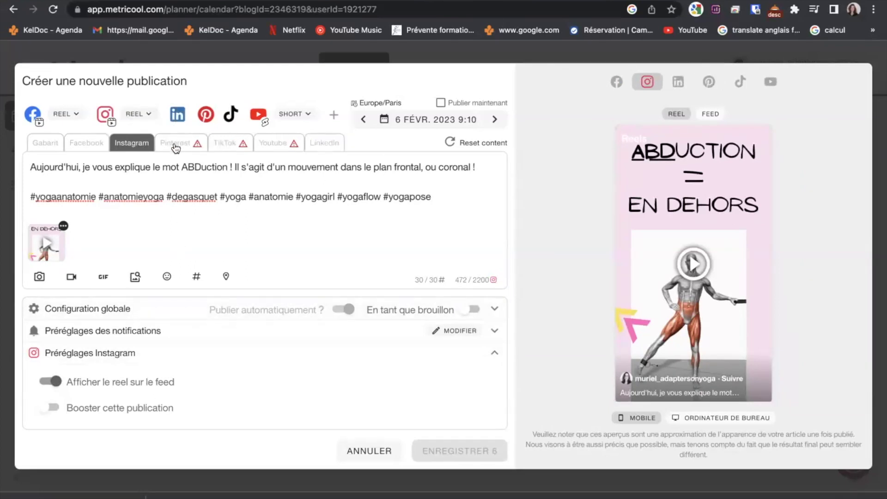
- Give the Pinterest version the copied title "Que signifie Abduction?" in its presets
{"action": "left_click", "coordinate": [177, 144]}
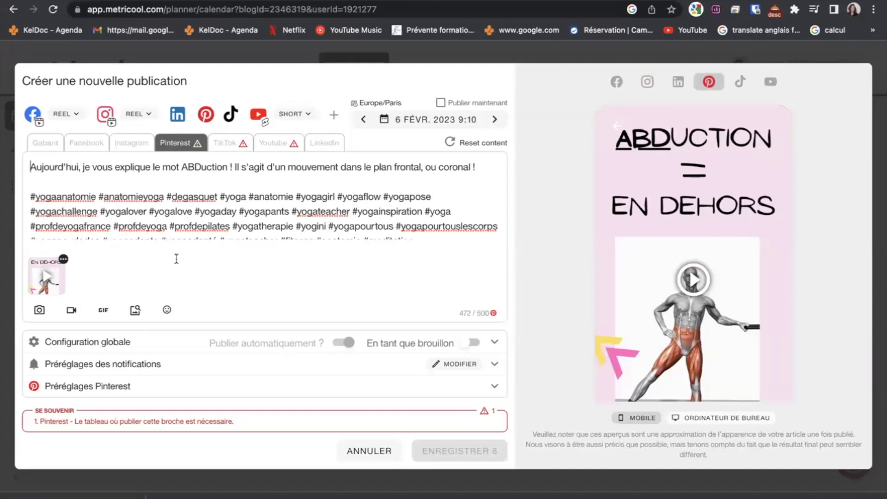
{"action": "left_click", "coordinate": [171, 394]}
{"action": "left_click", "coordinate": [174, 359]}
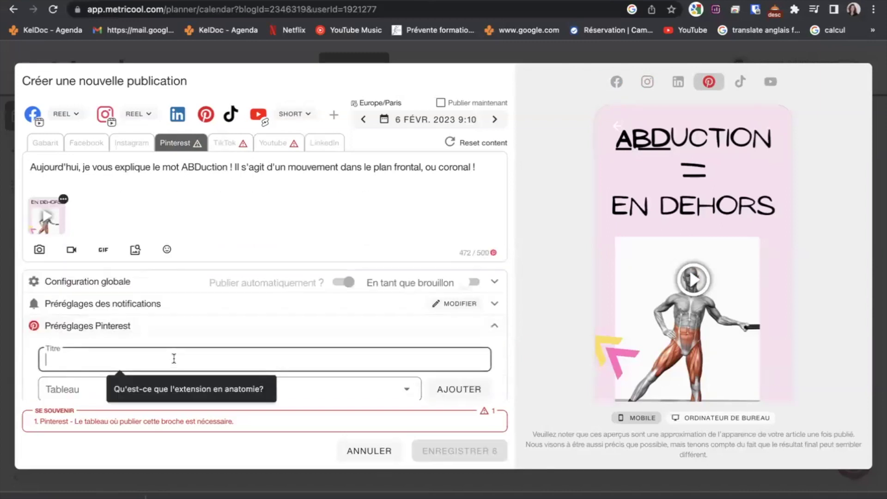
{"action": "key", "text": "ctrl+v"}
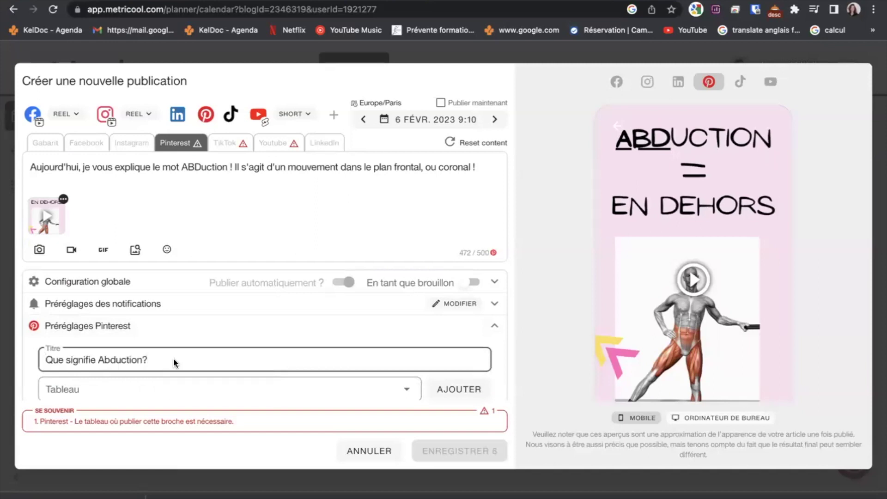
{"action": "left_click", "coordinate": [171, 389]}
{"action": "scroll", "coordinate": [172, 392], "scroll_direction": "down", "scroll_amount": 1}
{"action": "scroll", "coordinate": [174, 394], "scroll_direction": "down", "scroll_amount": 1}
{"action": "left_click", "coordinate": [174, 404]}
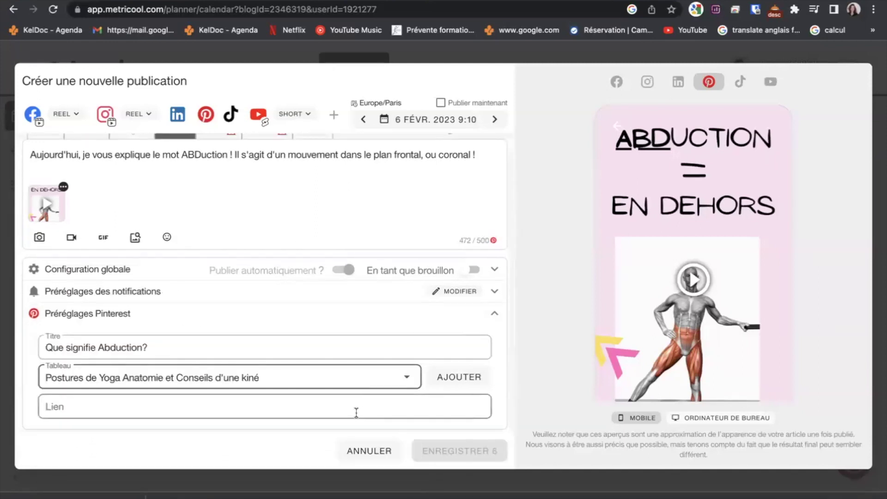
{"action": "left_click", "coordinate": [303, 406]}
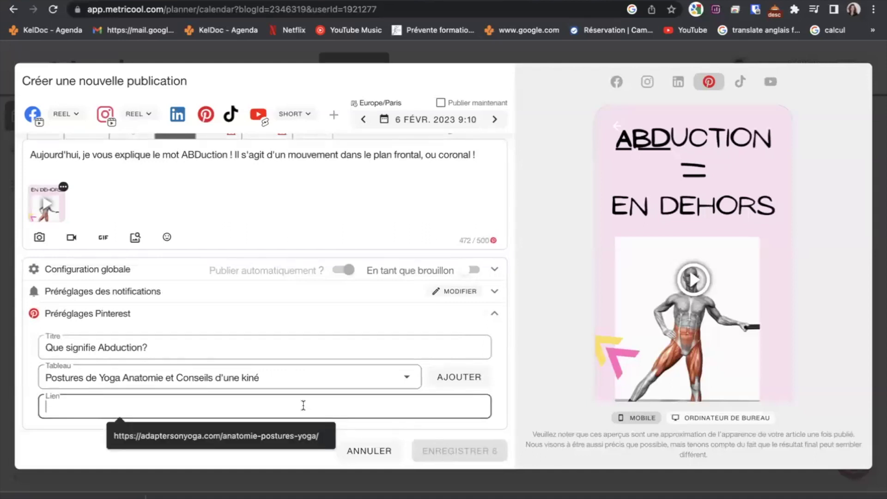
{"action": "left_click", "coordinate": [291, 436]}
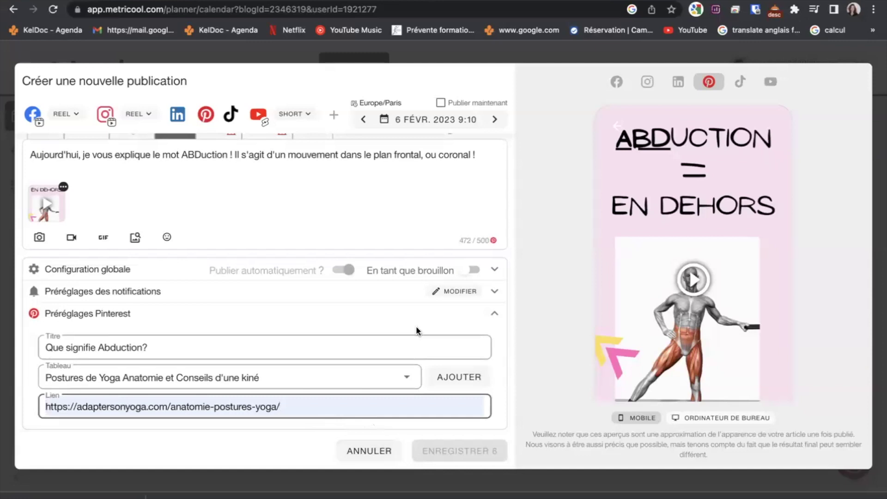
{"action": "scroll", "coordinate": [196, 167], "scroll_direction": "up", "scroll_amount": 1}
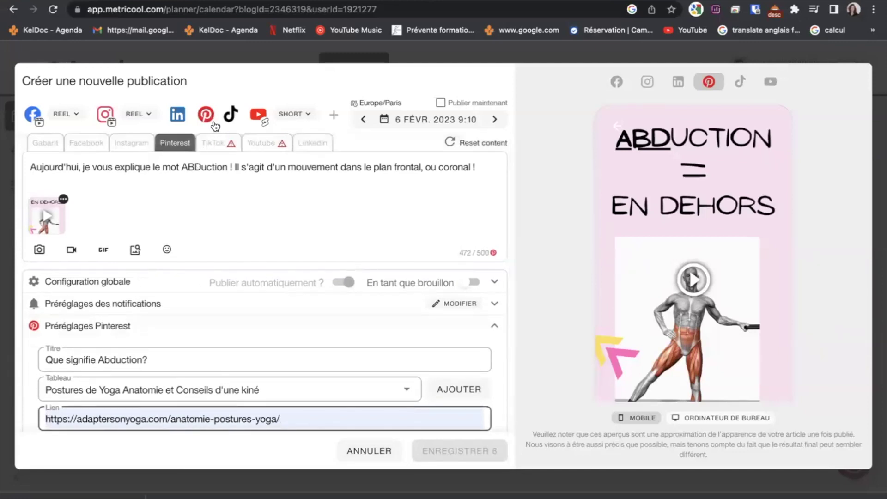
- Cut the TikTok caption's hashtags down to #yogaanatomie only
{"action": "left_click", "coordinate": [214, 148]}
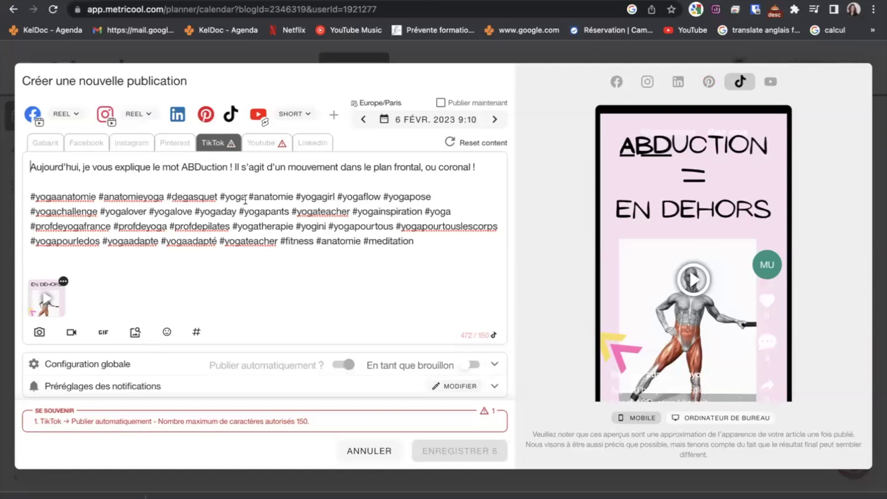
{"action": "left_click", "coordinate": [31, 212]}
{"action": "left_click_drag", "start_coordinate": [41, 211], "coordinate": [395, 256]}
{"action": "key", "text": "BackSpace"}
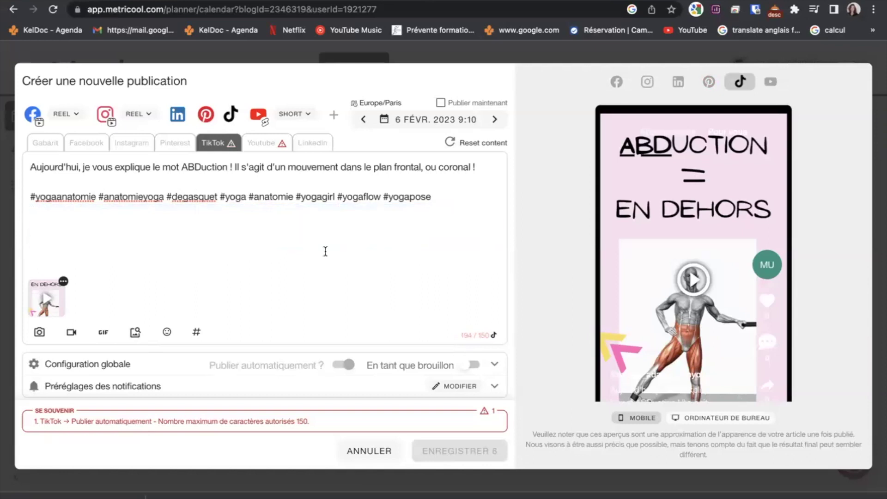
{"action": "left_click_drag", "start_coordinate": [98, 197], "coordinate": [465, 206]}
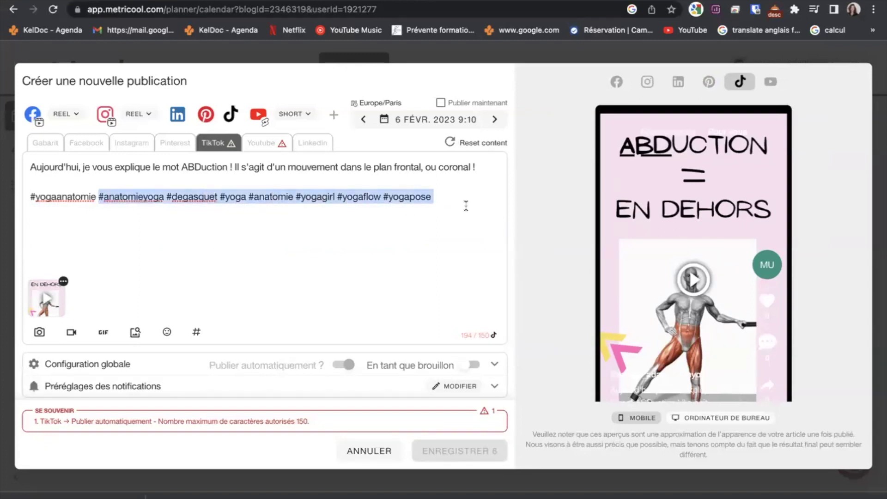
{"action": "key", "text": "BackSpace"}
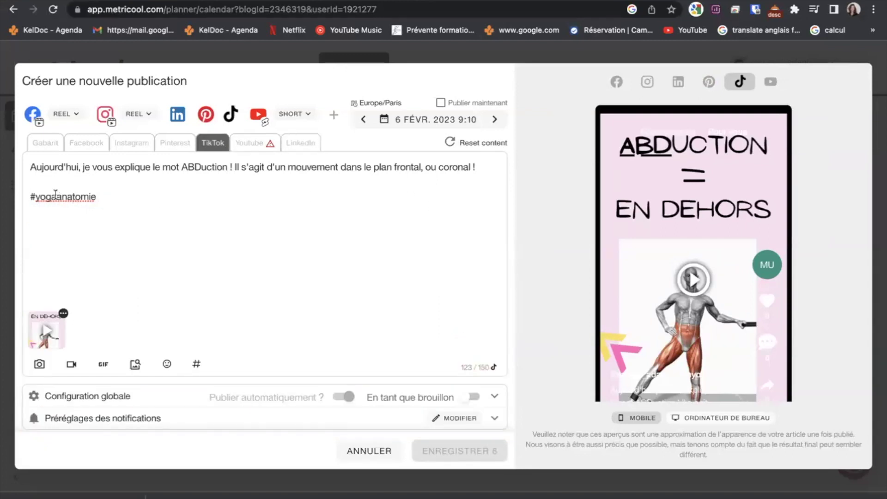
- Rewrite the hashtags of the TikTok caption as #yogatok #degasquet #yogaanatomie
{"action": "left_click_drag", "start_coordinate": [56, 194], "coordinate": [152, 187]}
{"action": "type", "text": "tok #degas"}
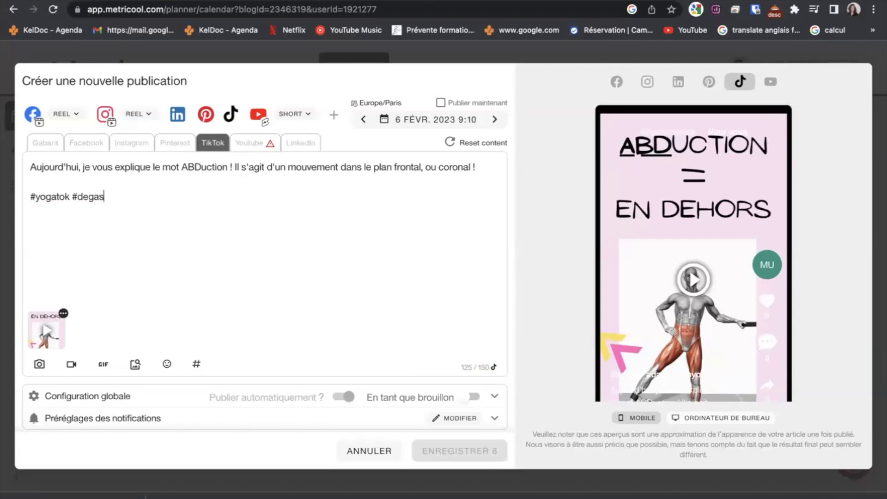
{"action": "type", "text": "quet #yogaana"}
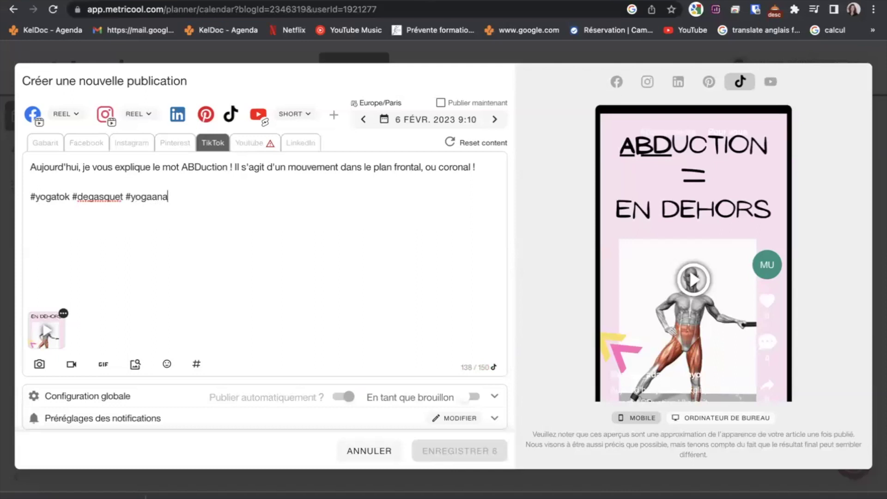
{"action": "type", "text": "tomie #anatomie"}
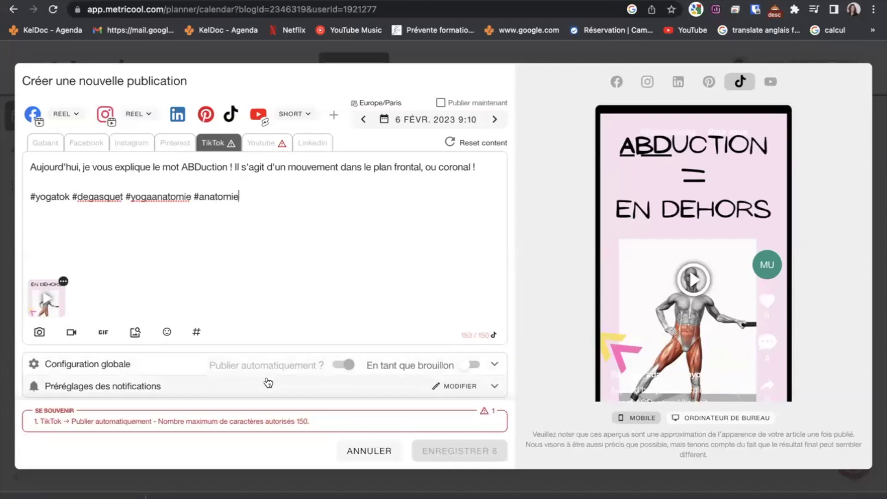
{"action": "left_click_drag", "start_coordinate": [194, 192], "coordinate": [316, 189]}
{"action": "key", "text": "BackSpace"}
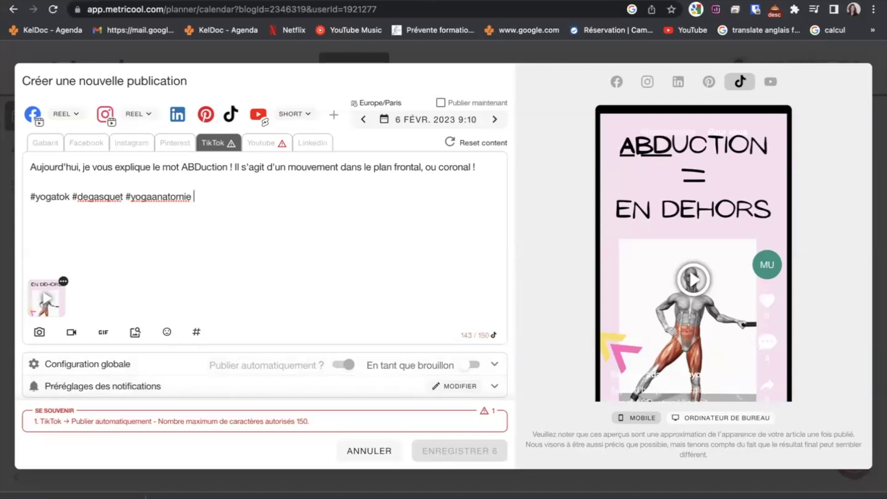
- Title the YouTube Short "Que signifie Abduction?" and declare that the video is not made for children
{"action": "left_click", "coordinate": [253, 144]}
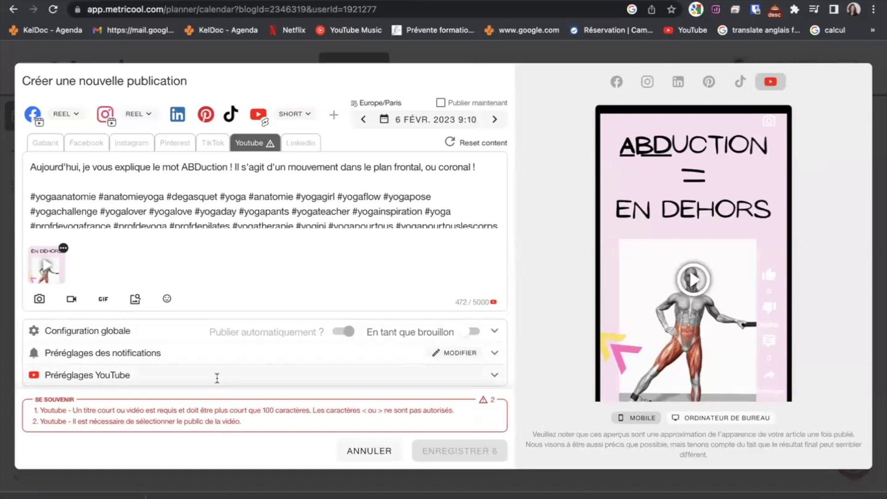
{"action": "left_click", "coordinate": [217, 375]}
{"action": "left_click", "coordinate": [189, 327]}
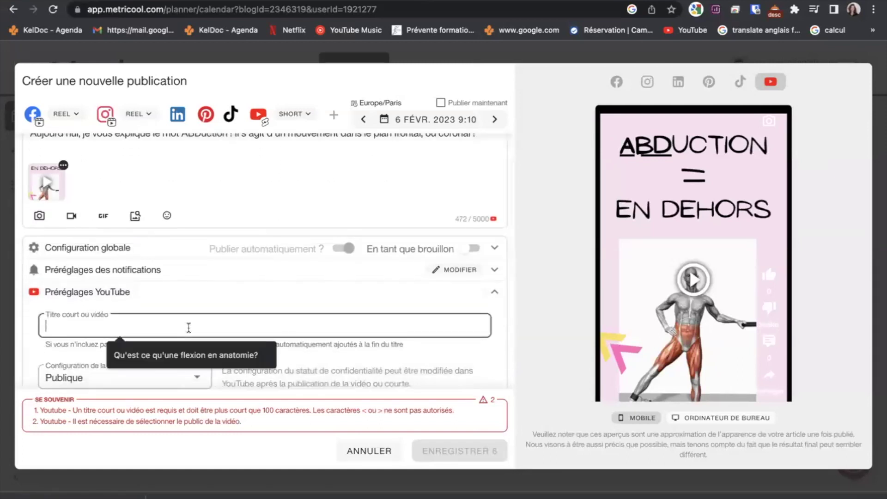
{"action": "type", "text": "Que signifie Abduction?"}
{"action": "scroll", "coordinate": [188, 326], "scroll_direction": "down", "scroll_amount": 3}
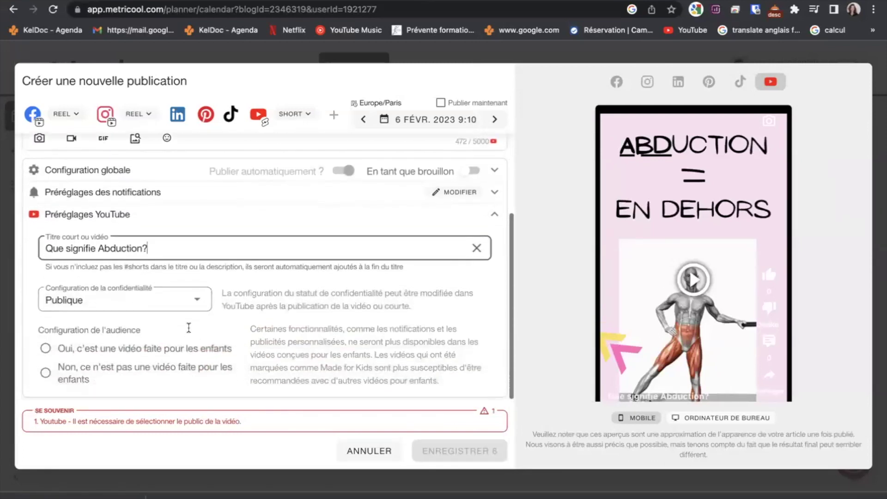
{"action": "left_click", "coordinate": [46, 372]}
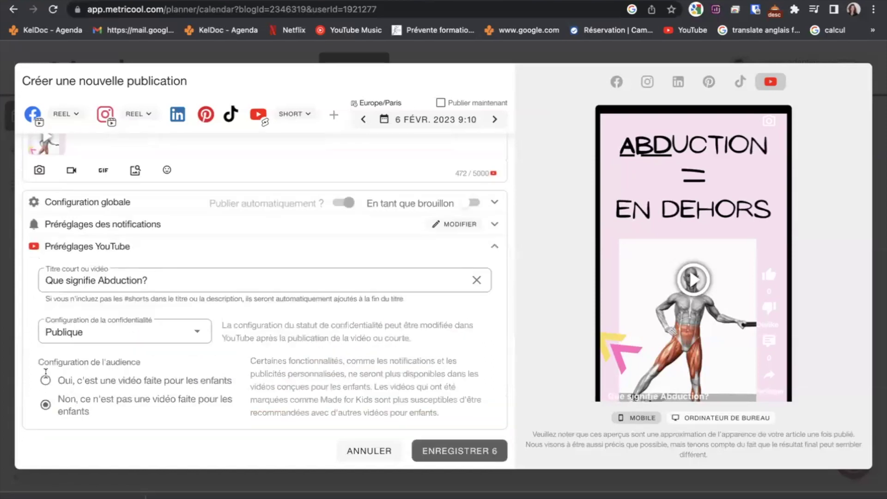
- Review the YouTube presets and save the publication for all six networks
{"action": "scroll", "coordinate": [241, 326], "scroll_direction": "up", "scroll_amount": 3}
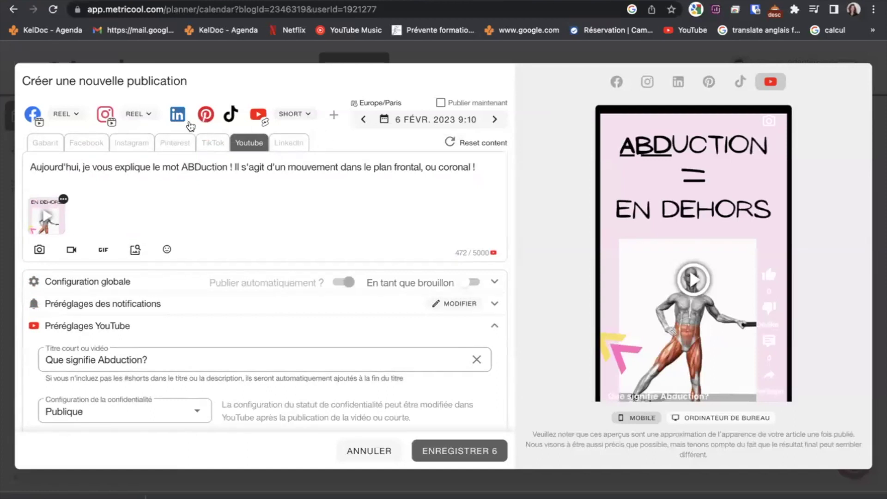
{"action": "scroll", "coordinate": [342, 240], "scroll_direction": "down", "scroll_amount": 1}
{"action": "scroll", "coordinate": [343, 240], "scroll_direction": "down", "scroll_amount": 3}
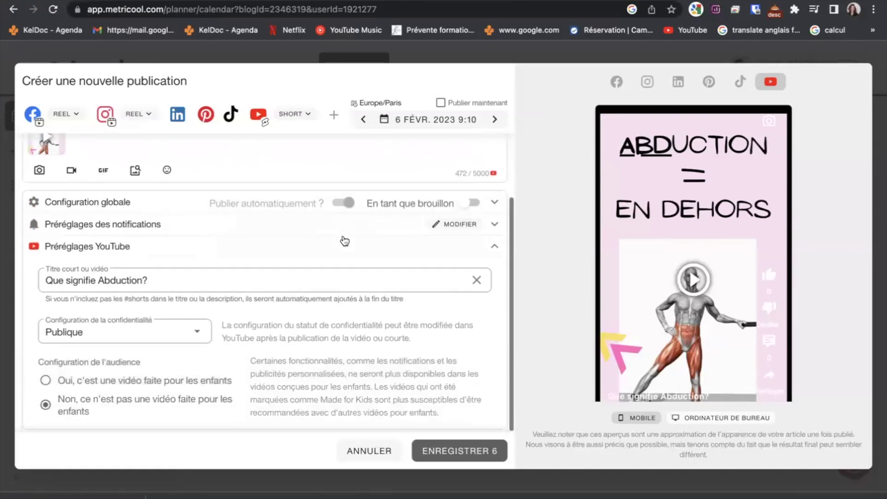
{"action": "scroll", "coordinate": [345, 240], "scroll_direction": "up", "scroll_amount": 3}
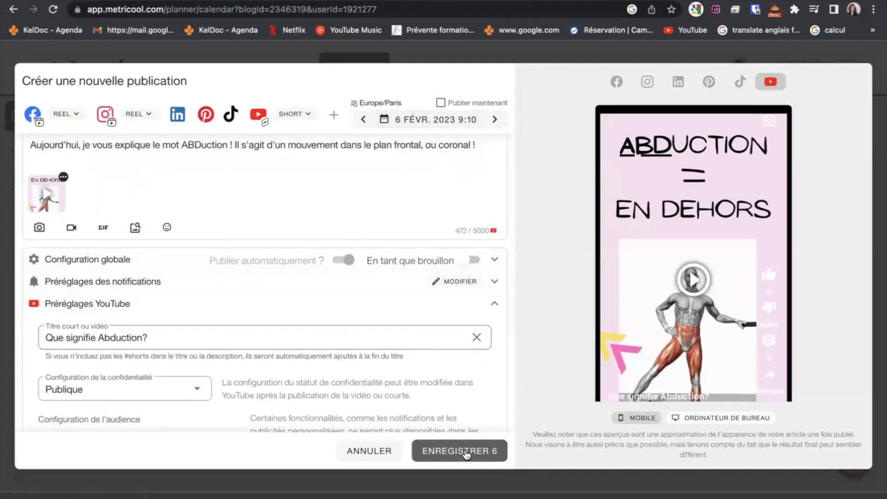
{"action": "left_click", "coordinate": [464, 456]}
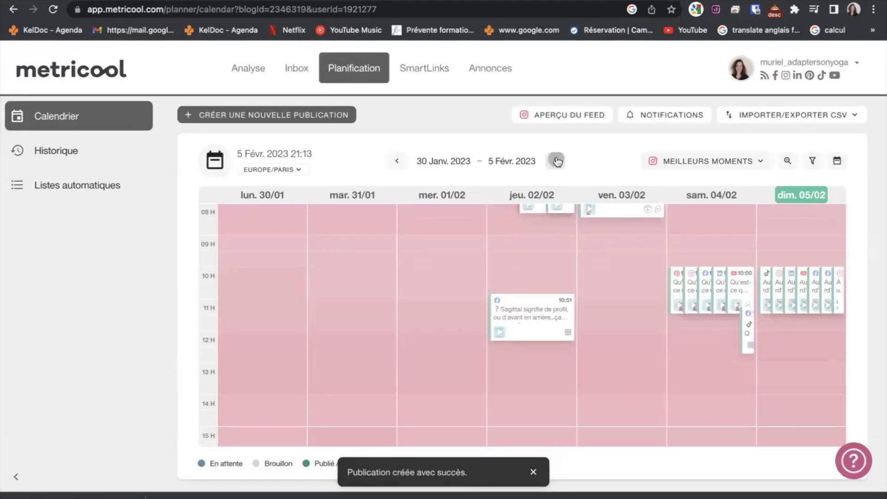
- Check the scheduled publications in the calendar for the week of 6 to 12 February 2023
{"action": "left_click", "coordinate": [555, 161]}
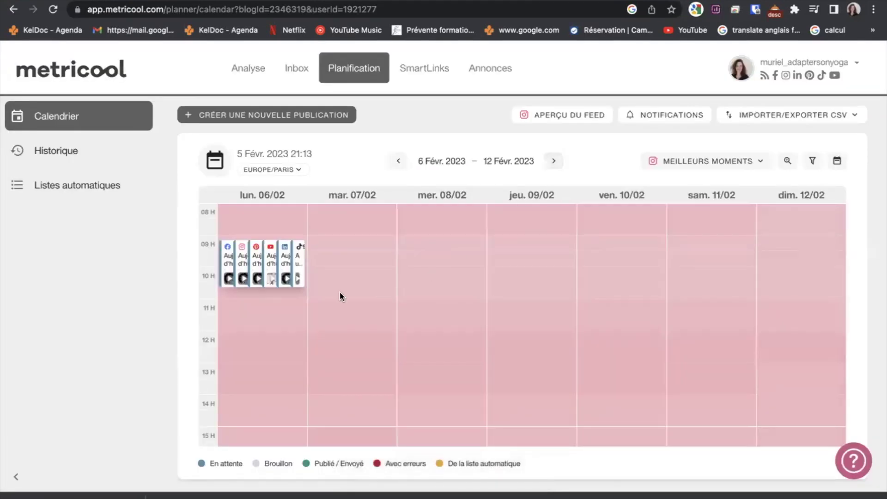
{"action": "mouse_move", "coordinate": [235, 250]}
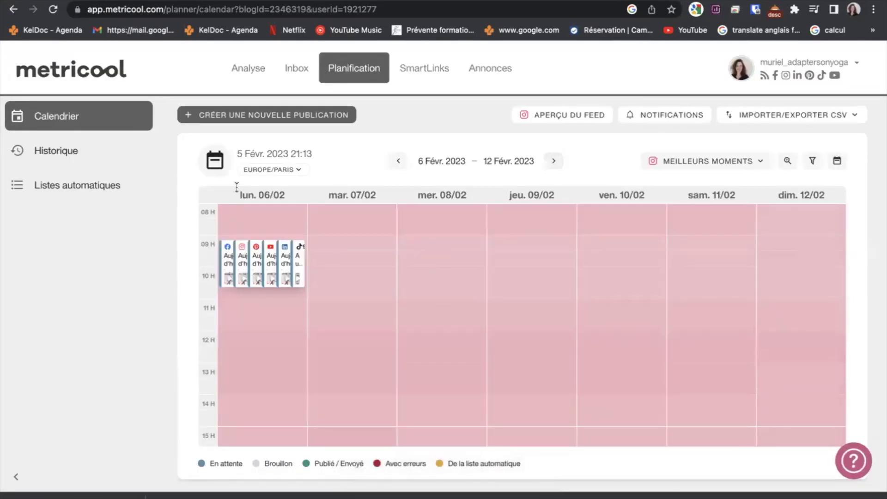
{"action": "mouse_move", "coordinate": [266, 259]}
{"action": "scroll", "coordinate": [388, 252], "scroll_direction": "down", "scroll_amount": 2}
{"action": "scroll", "coordinate": [387, 251], "scroll_direction": "up", "scroll_amount": 5}
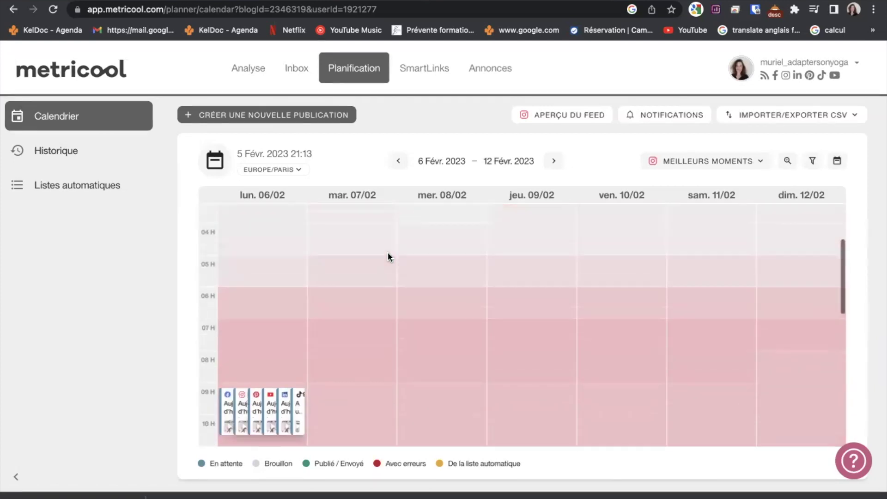
{"action": "scroll", "coordinate": [387, 251], "scroll_direction": "down", "scroll_amount": 5}
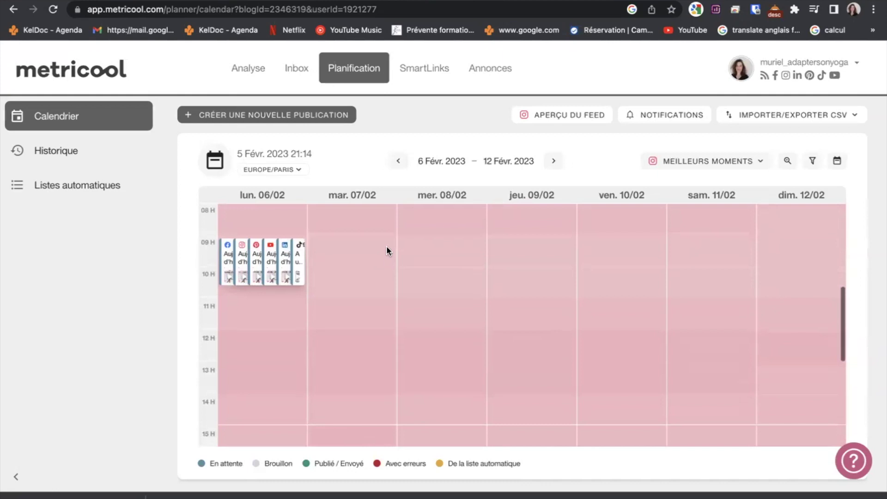
- Examine the earlier publications in the calendar for the week of 30 January to 5 February 2023
{"action": "left_click", "coordinate": [398, 160]}
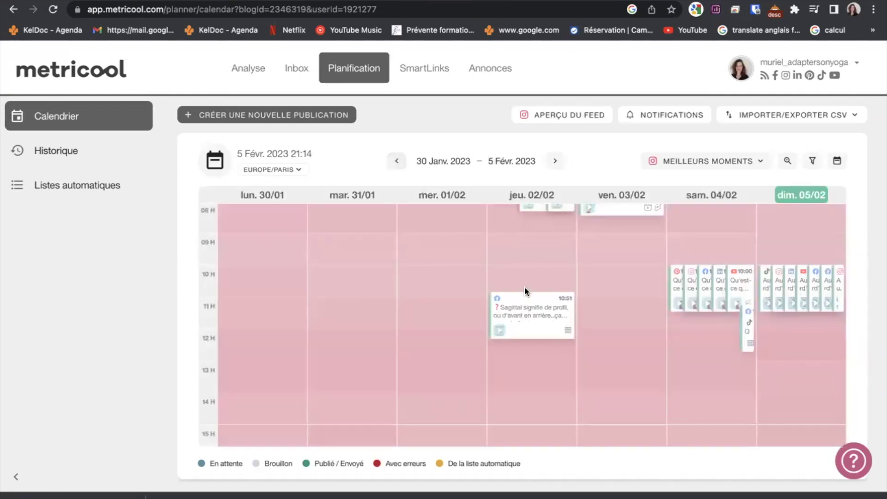
{"action": "mouse_move", "coordinate": [674, 299]}
{"action": "scroll", "coordinate": [628, 295], "scroll_direction": "up", "scroll_amount": 2}
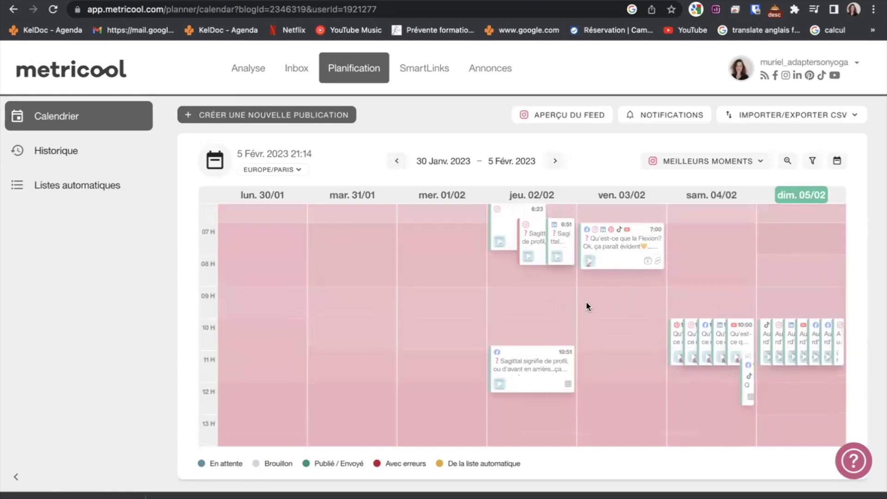
{"action": "scroll", "coordinate": [598, 312], "scroll_direction": "down", "scroll_amount": 3}
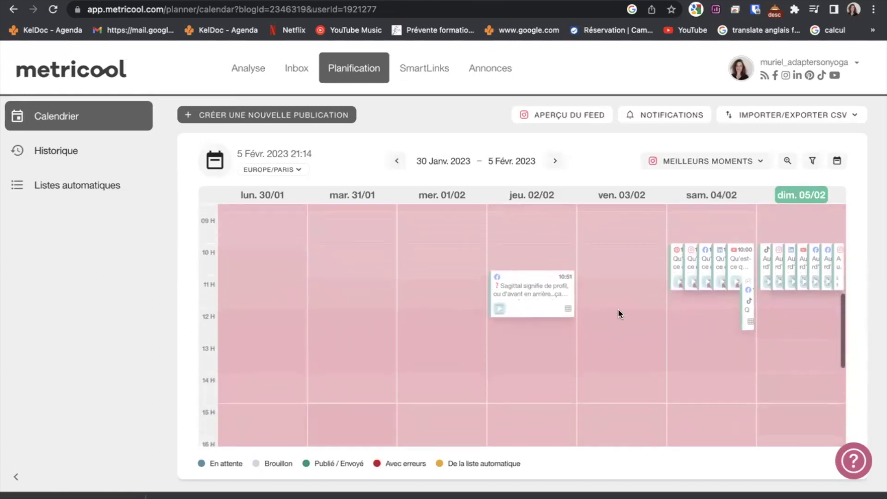